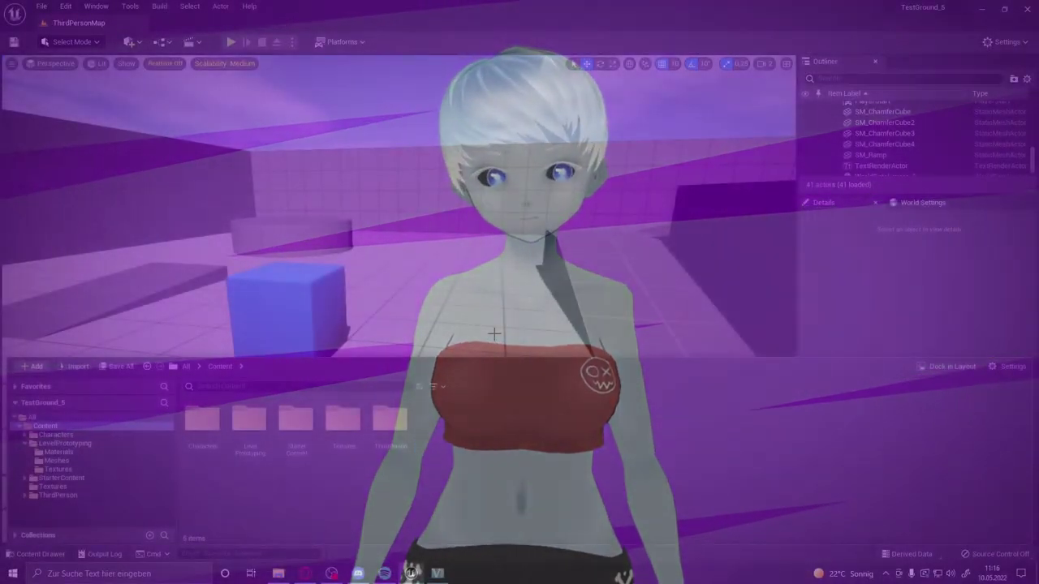
Select the blue cube in the level and check its SM_ChamferCube mesh and MI_Solid_Blue material
click(493, 333)
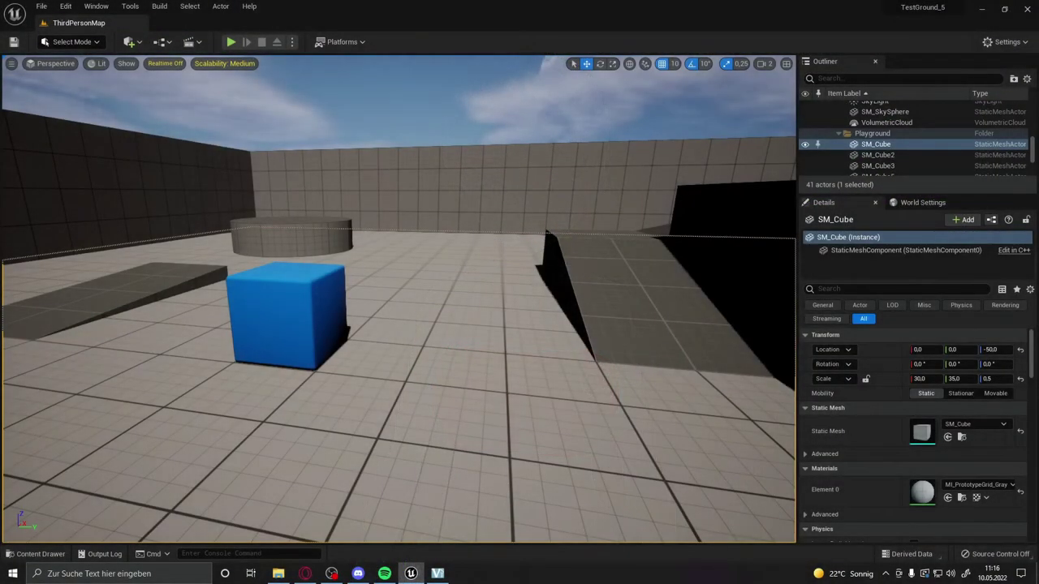
click(539, 118)
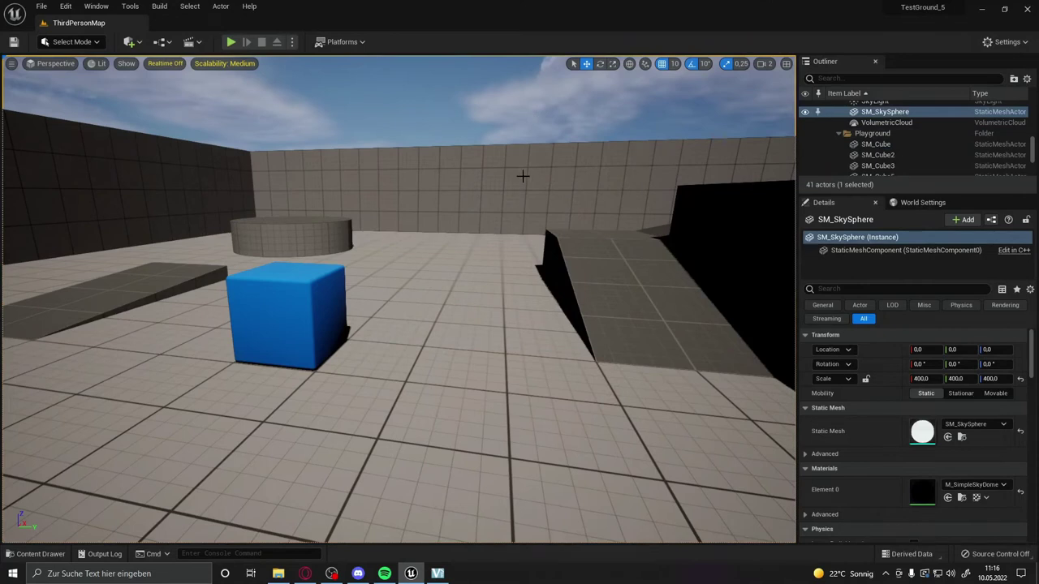
click(287, 293)
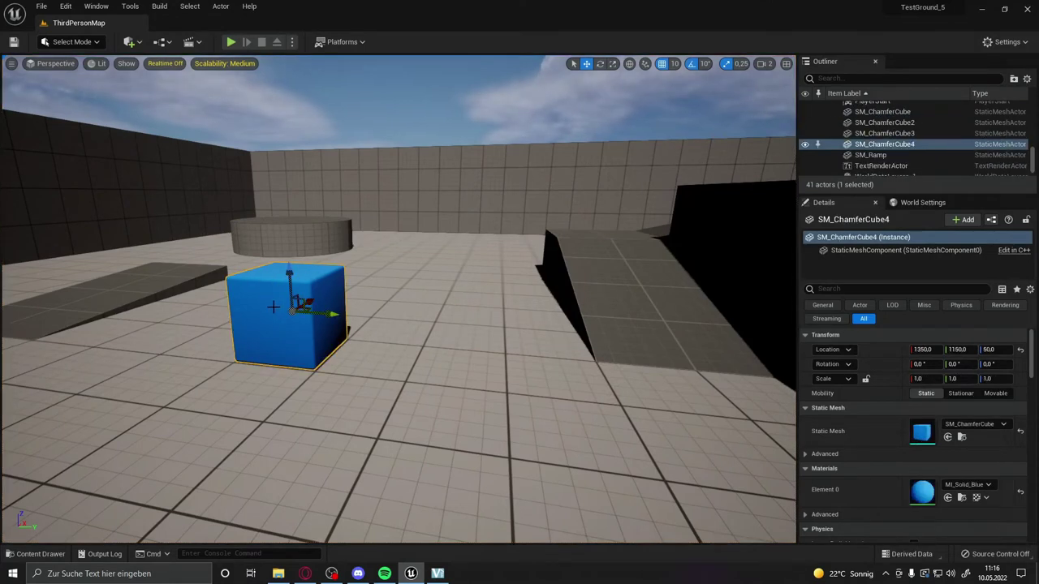
scroll(890, 469, down, 3)
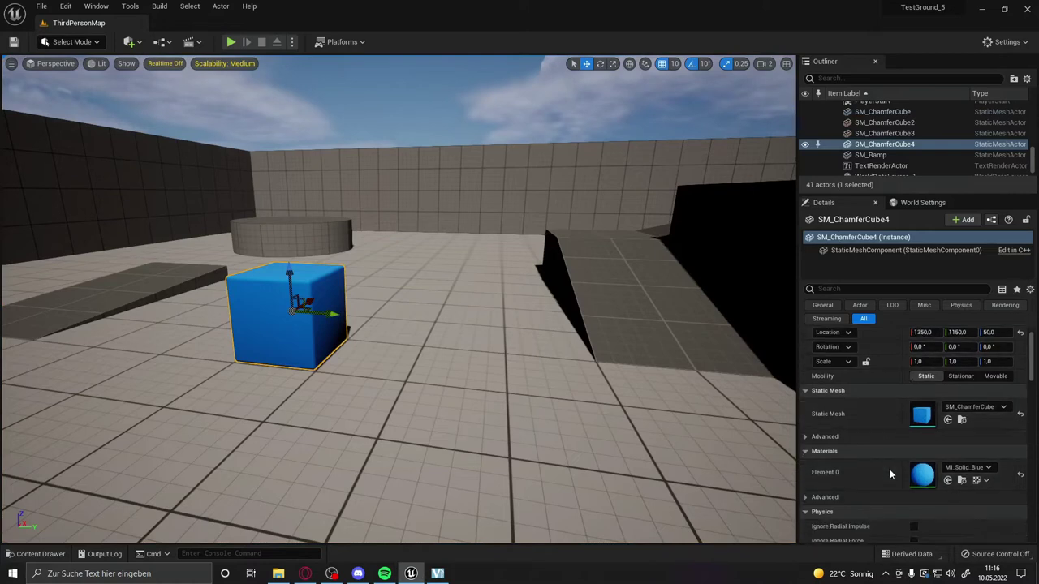
scroll(893, 462, up, 2)
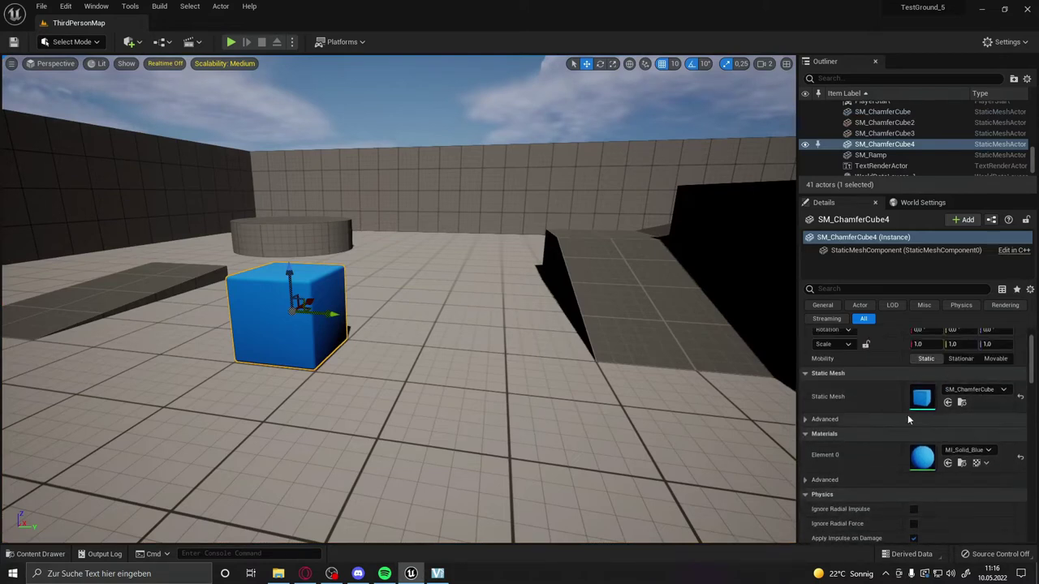
scroll(904, 446, down, 3)
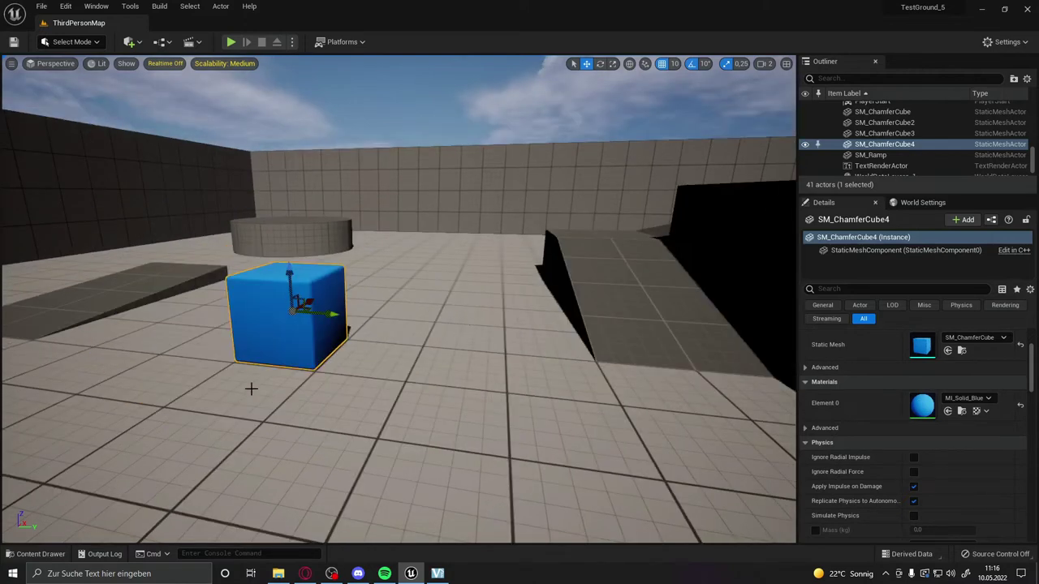
Create an Actor Blueprint class named 'Test' in the Content folder and drag it onto the floor
click(46, 552)
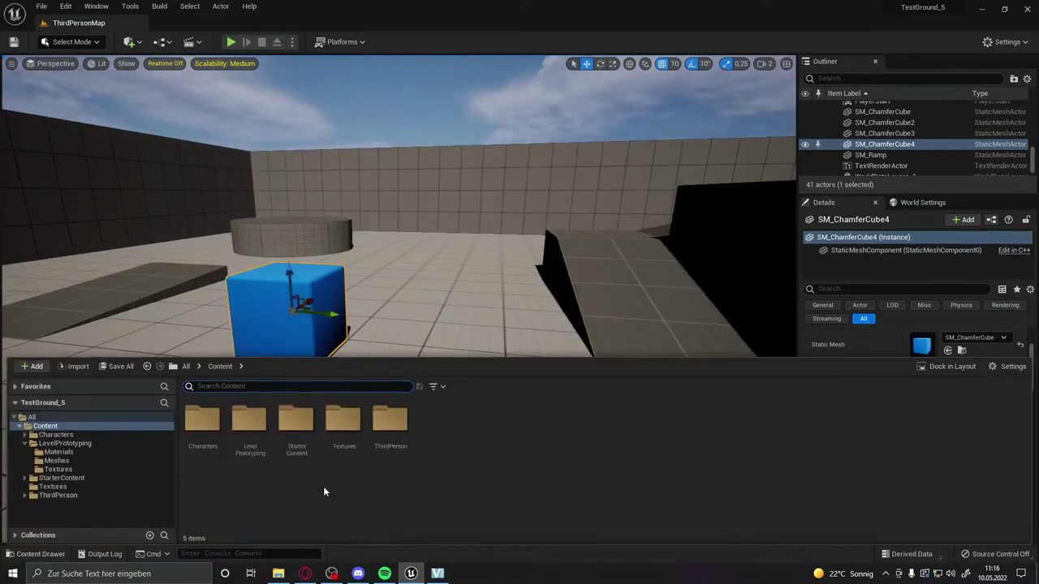
right_click(484, 467)
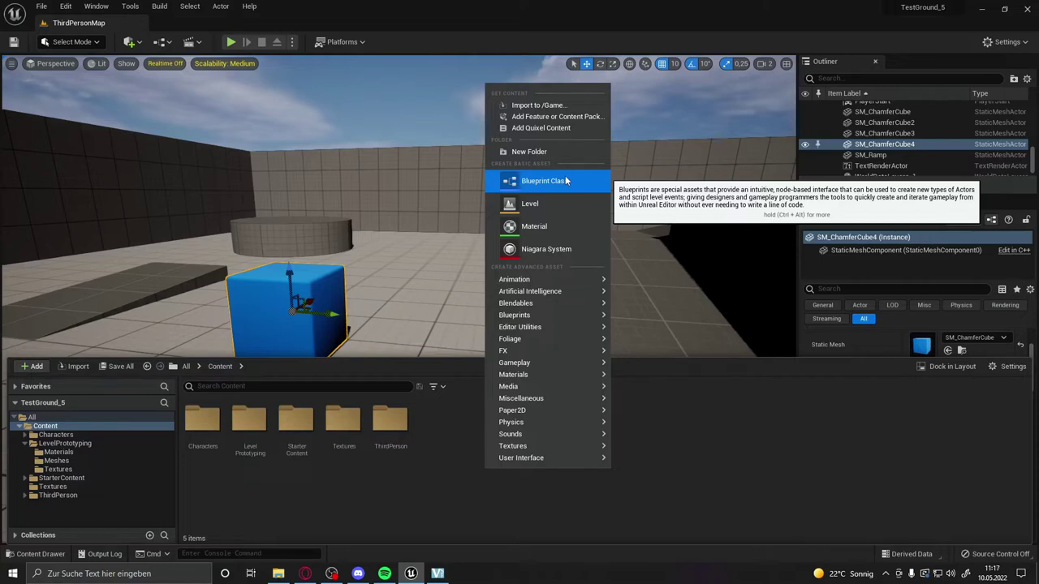
click(565, 181)
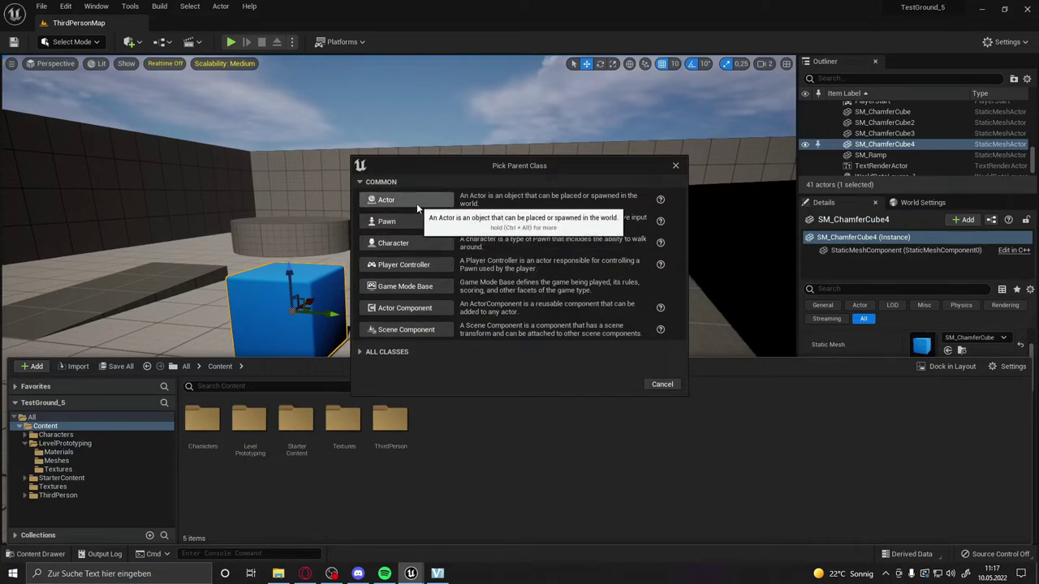
click(416, 203)
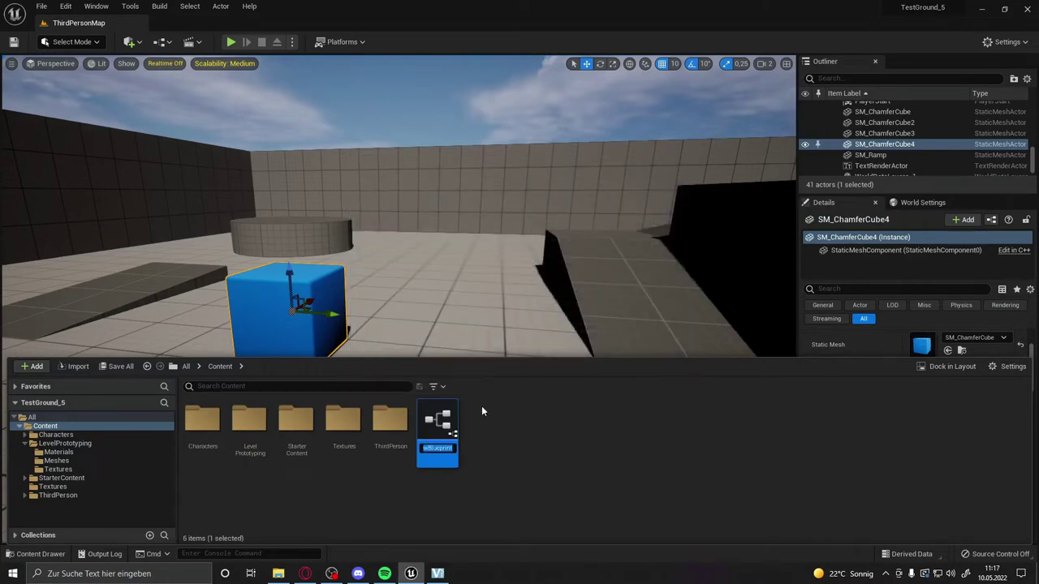
text(Test)
key(Return)
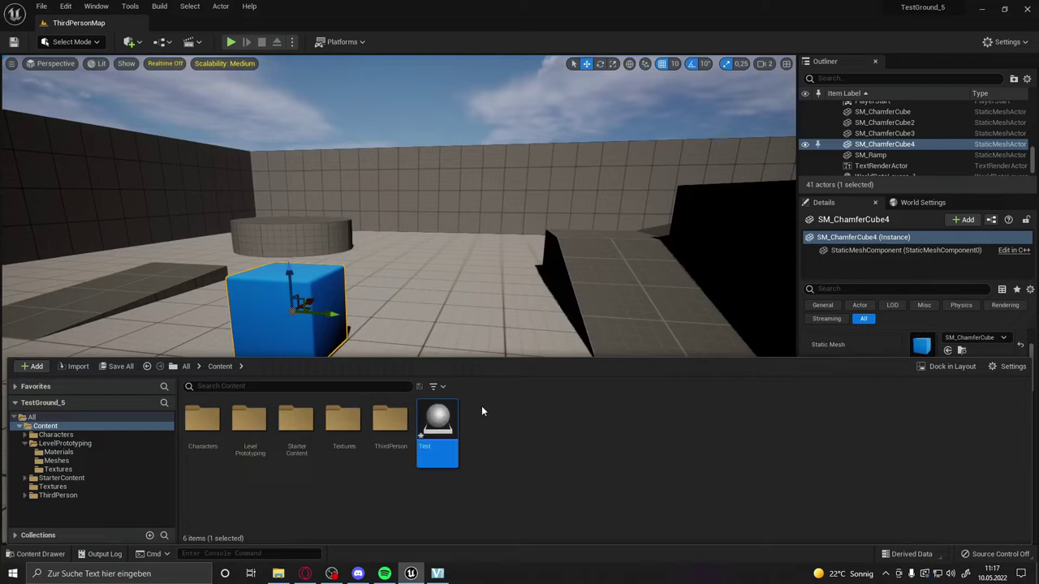
mouse_move(438, 430)
mouse_down()
mouse_move(447, 341)
mouse_move(449, 371)
mouse_up()
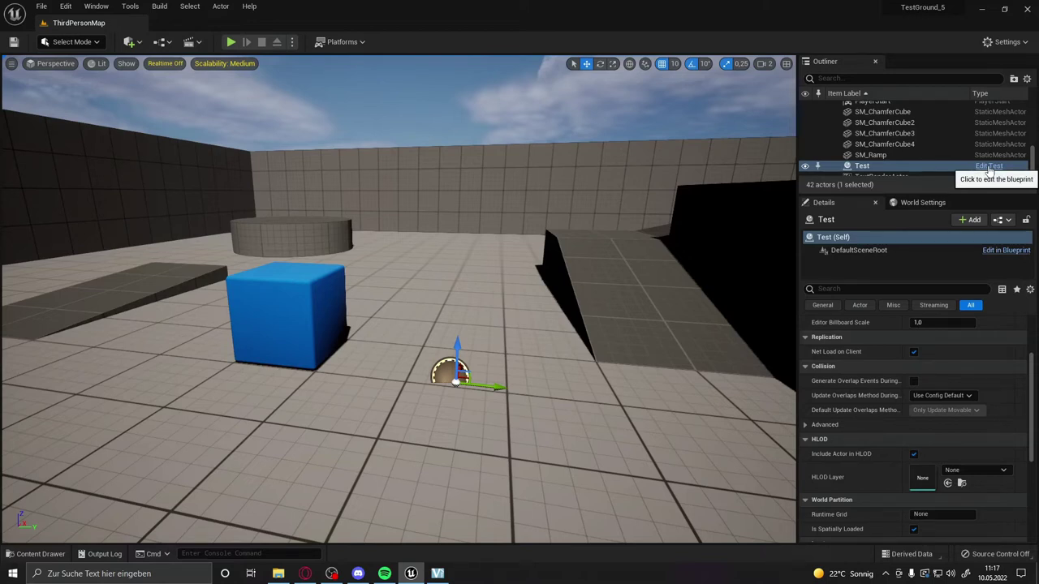
Open the Test Blueprint, add a Cube component and raise it to Location Z 50
click(989, 168)
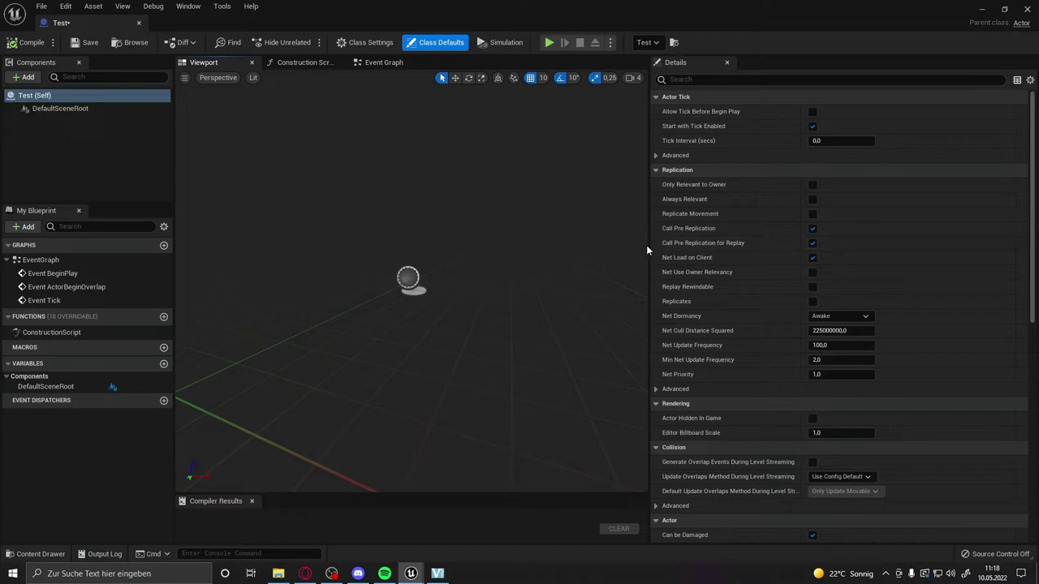
drag(649, 247, 814, 243)
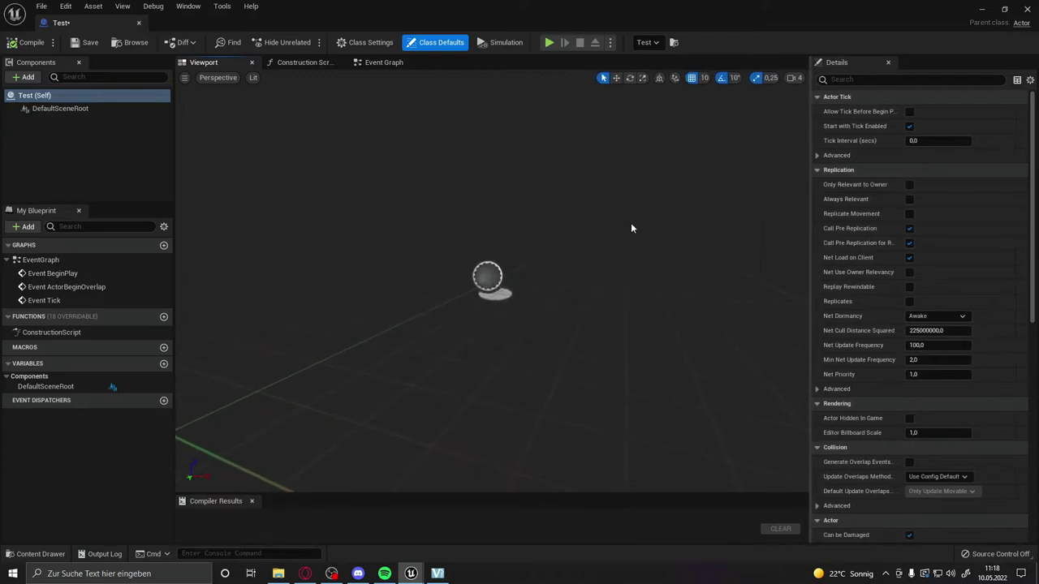
click(25, 77)
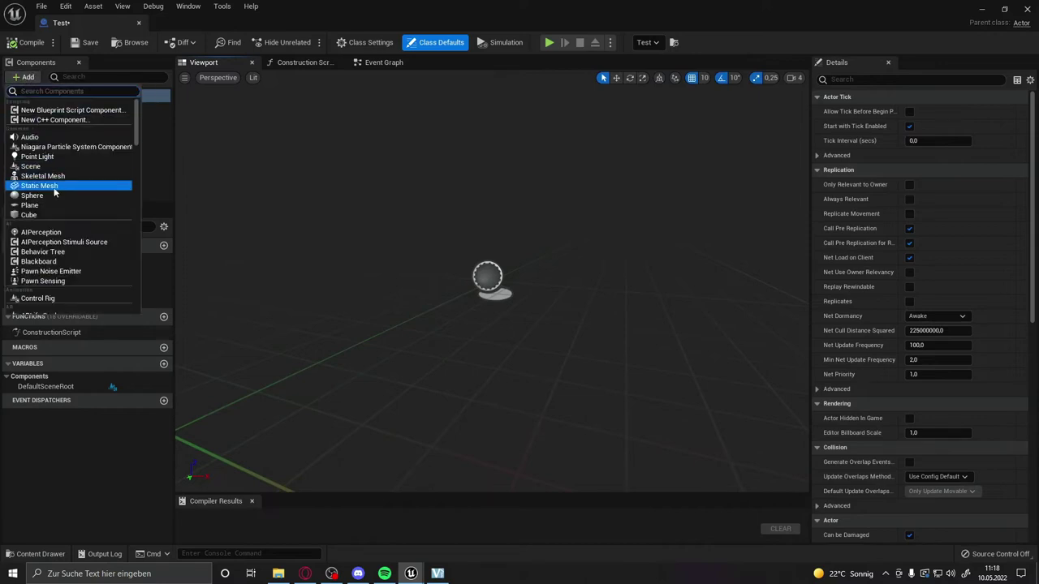
click(57, 215)
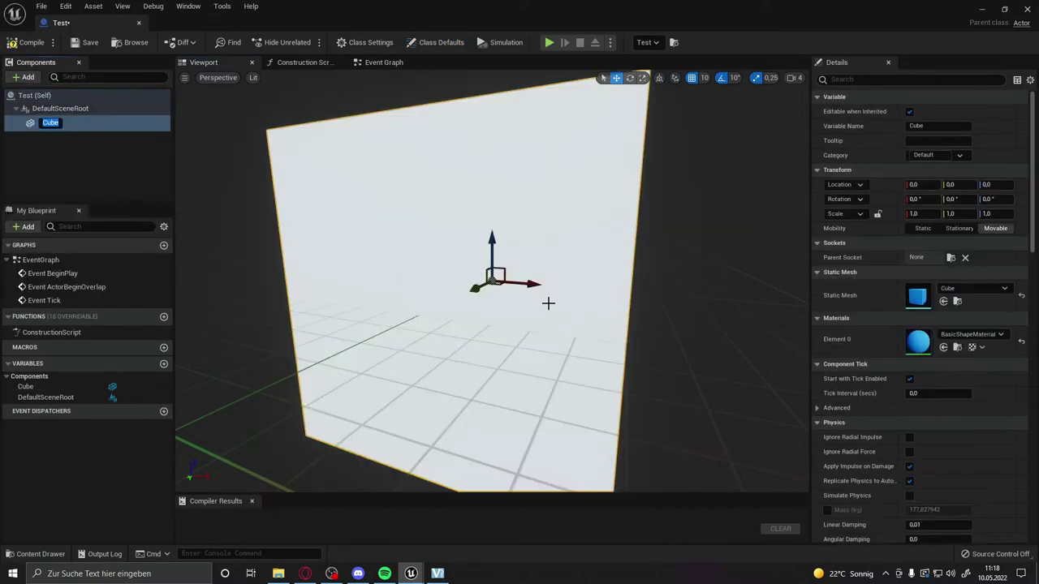
scroll(414, 251, down, 3)
scroll(414, 251, down, 2)
click(496, 234)
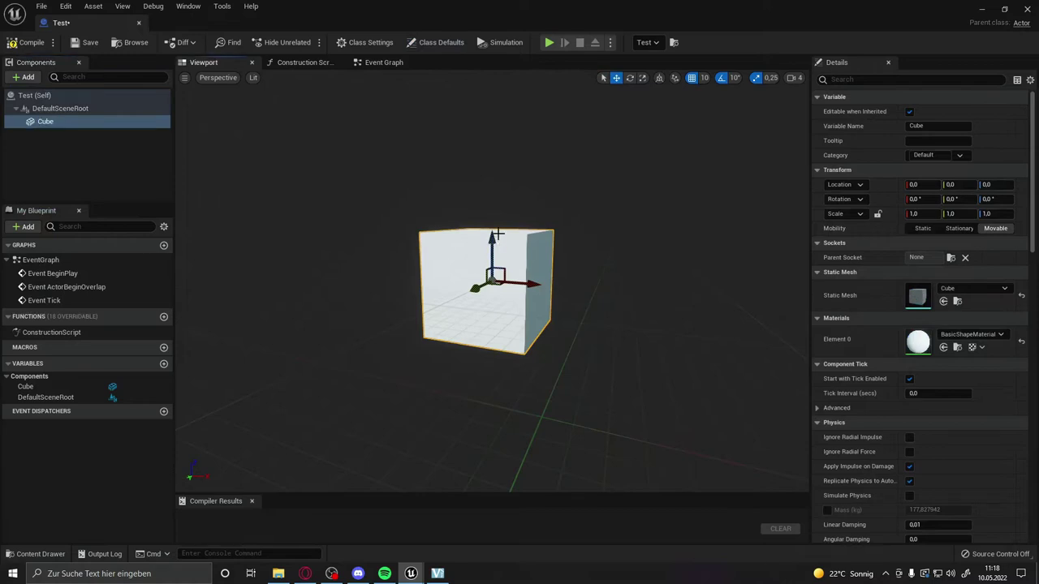
drag(492, 237, 478, 201)
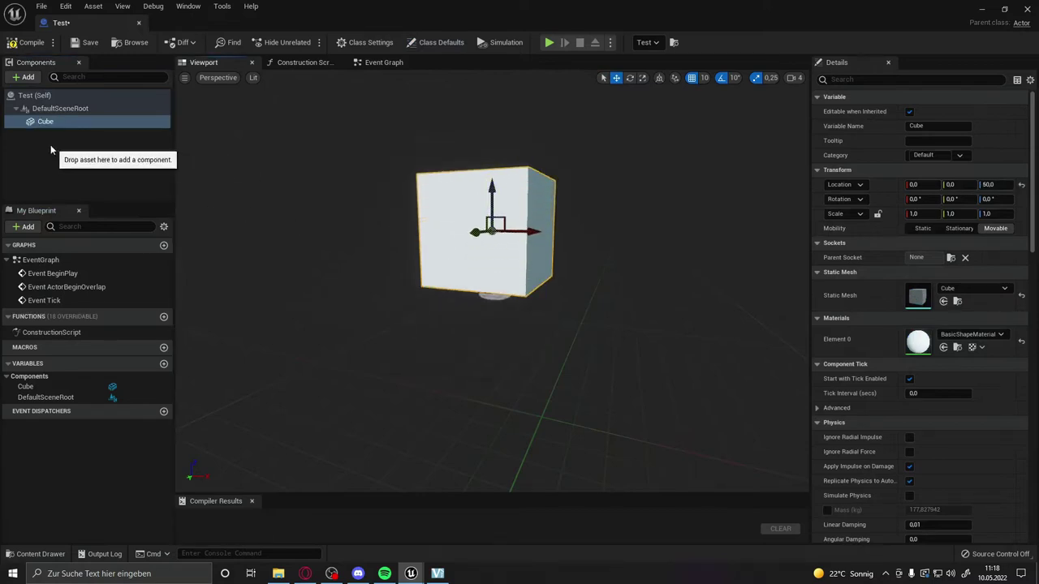
Add a SpotLight component to the Test Blueprint and place it above the cube
click(27, 77)
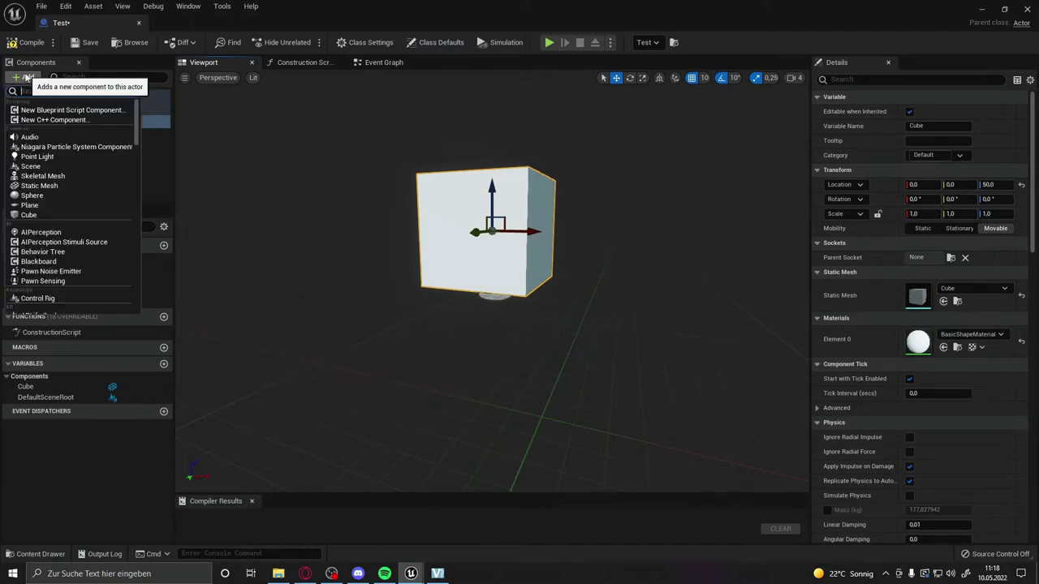
scroll(73, 196, down, 1)
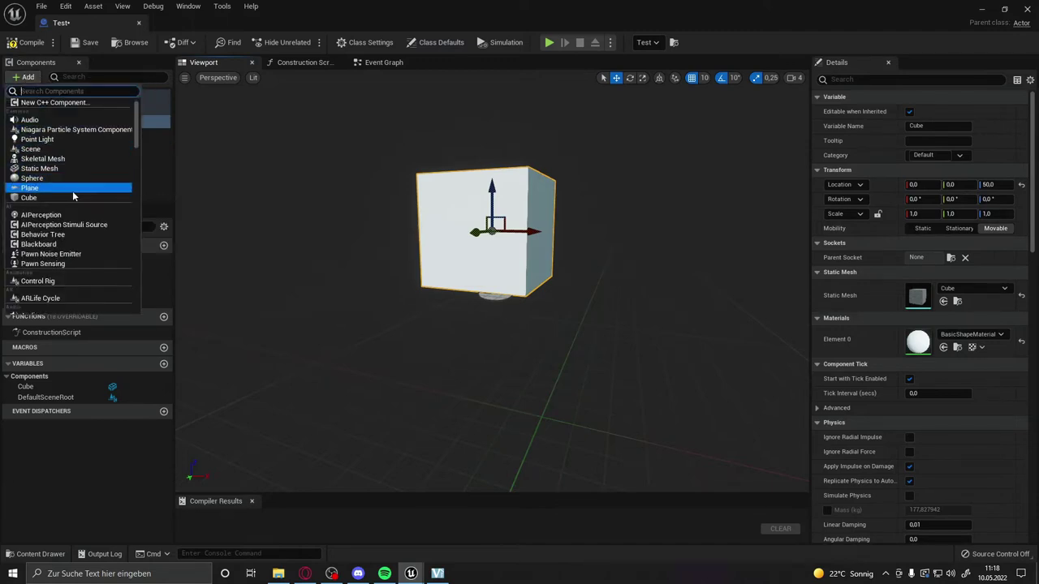
scroll(73, 196, up, 1)
text(ligh)
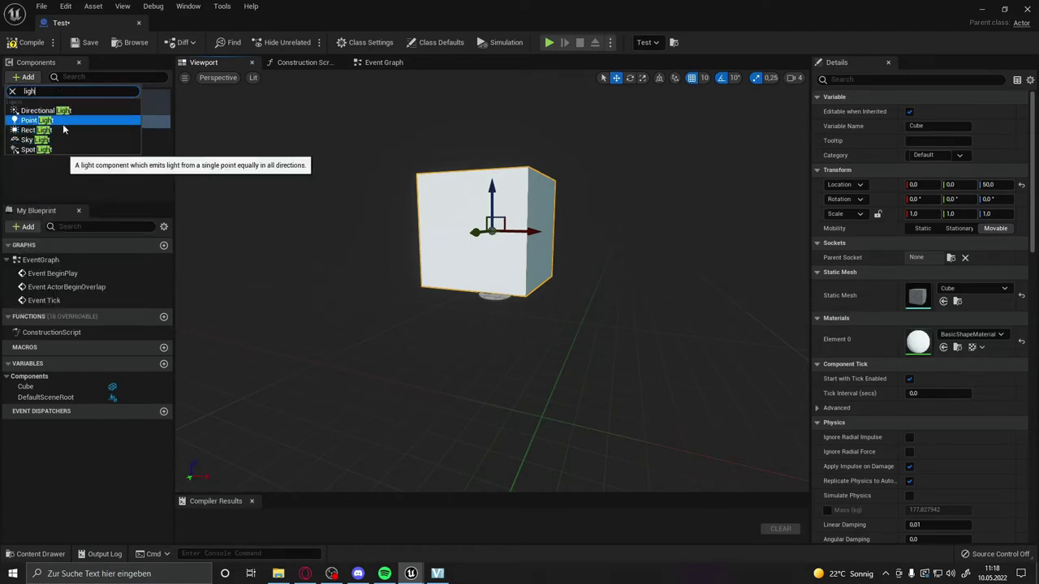
click(402, 226)
drag(499, 297, 490, 96)
Tilt the spotlight to 60 degrees pitch and lower it to Z 60 on the cube top
key(e)
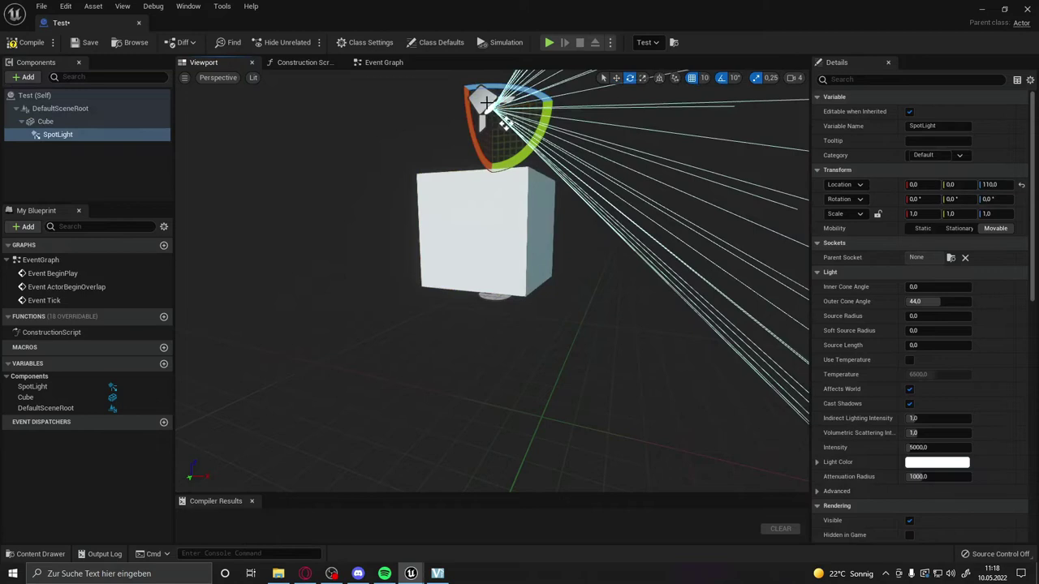
drag(495, 162, 534, 166)
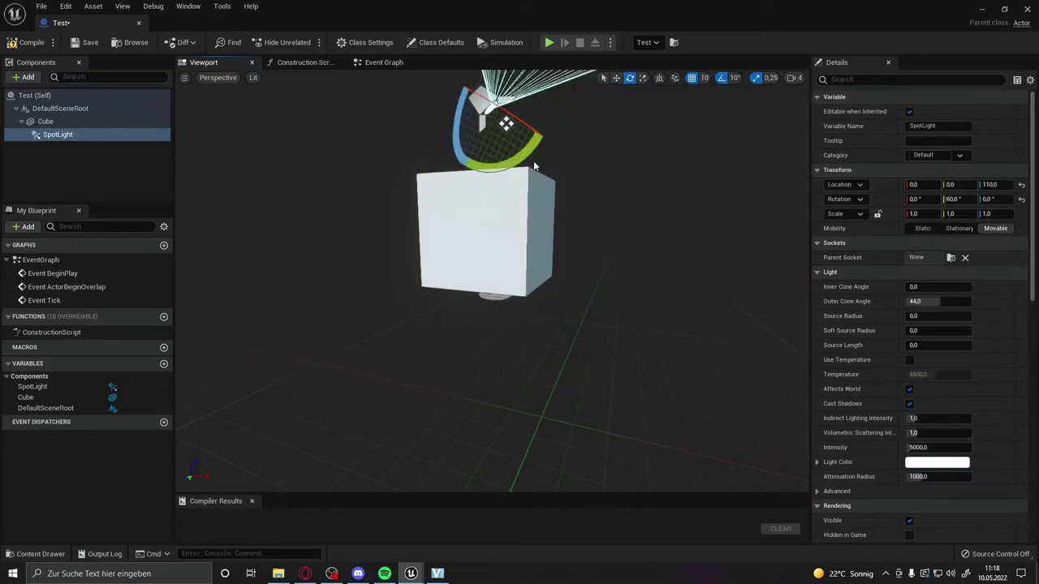
key(w)
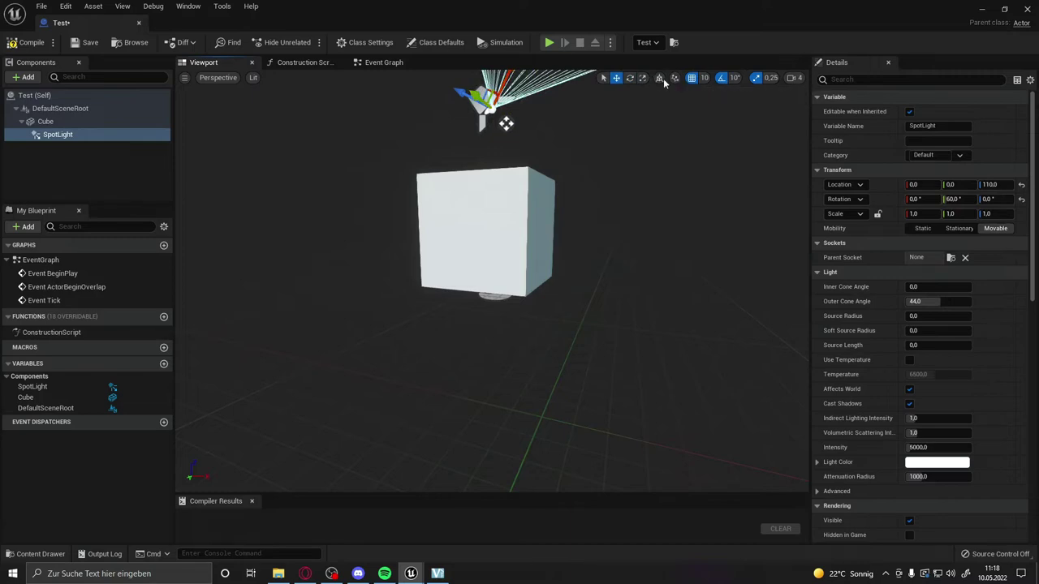
scroll(503, 106, down, 2)
drag(468, 106, 467, 150)
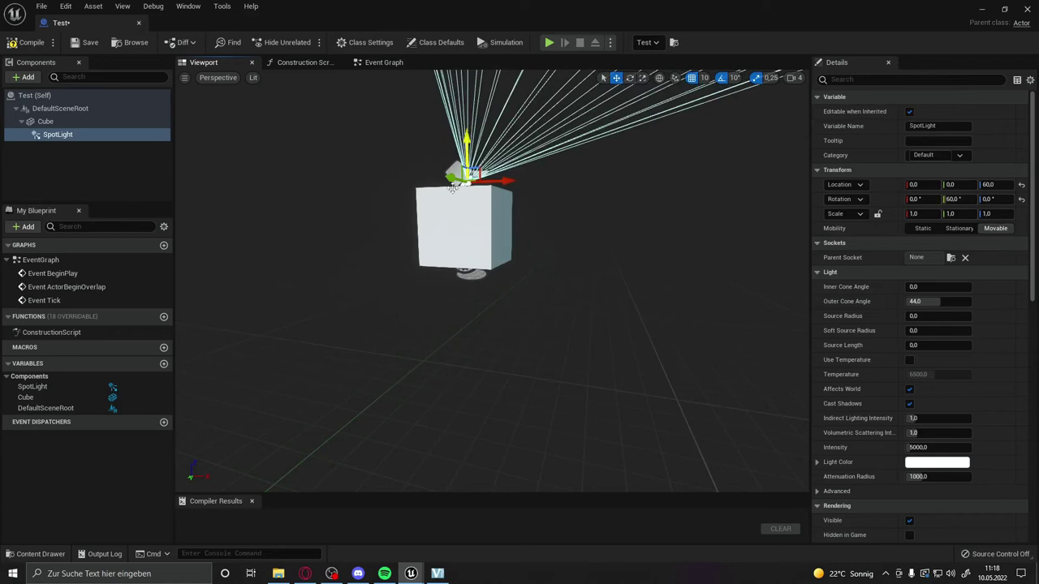
right_drag(467, 150, 487, 244)
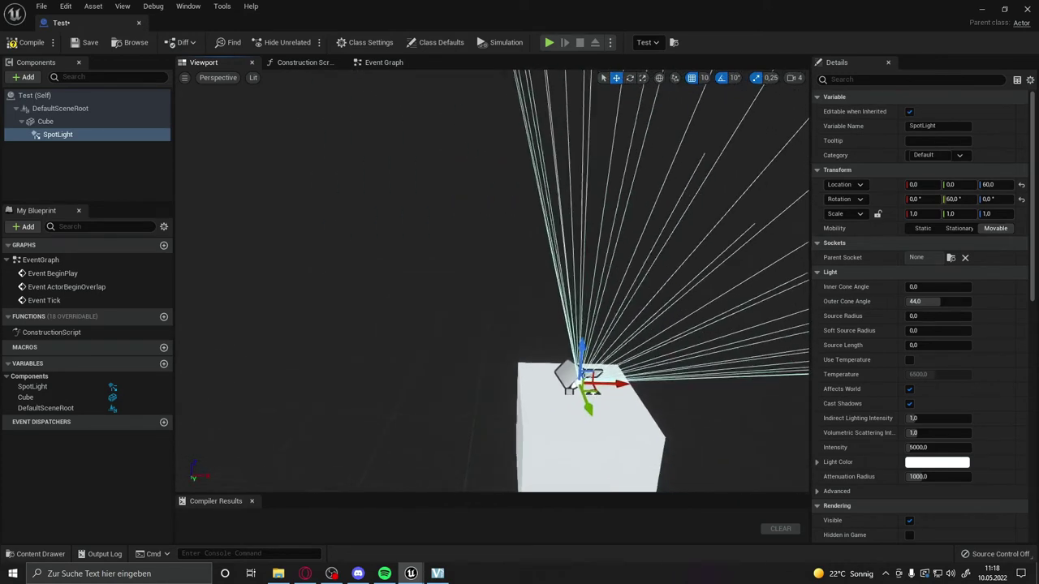
right_drag(583, 346, 584, 341)
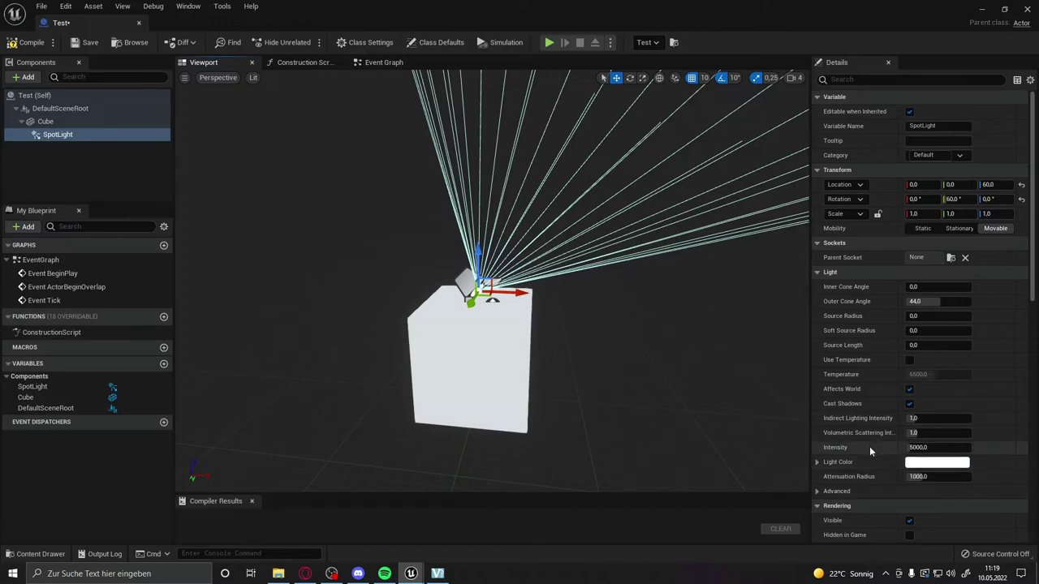
click(497, 345)
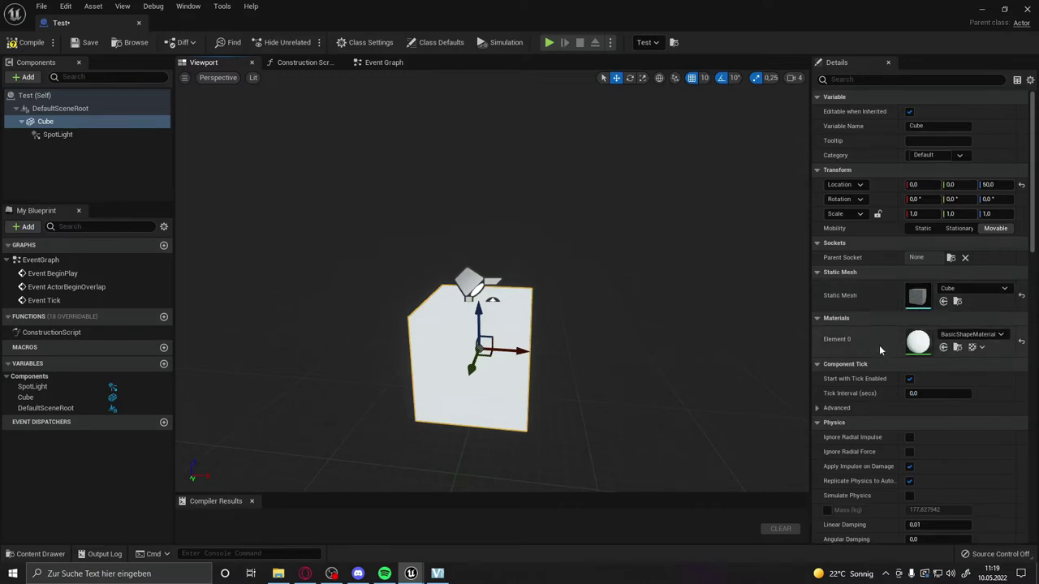
In the Construction Script, add a Set Material (Cube) node from the exec pin, element index 0
click(288, 64)
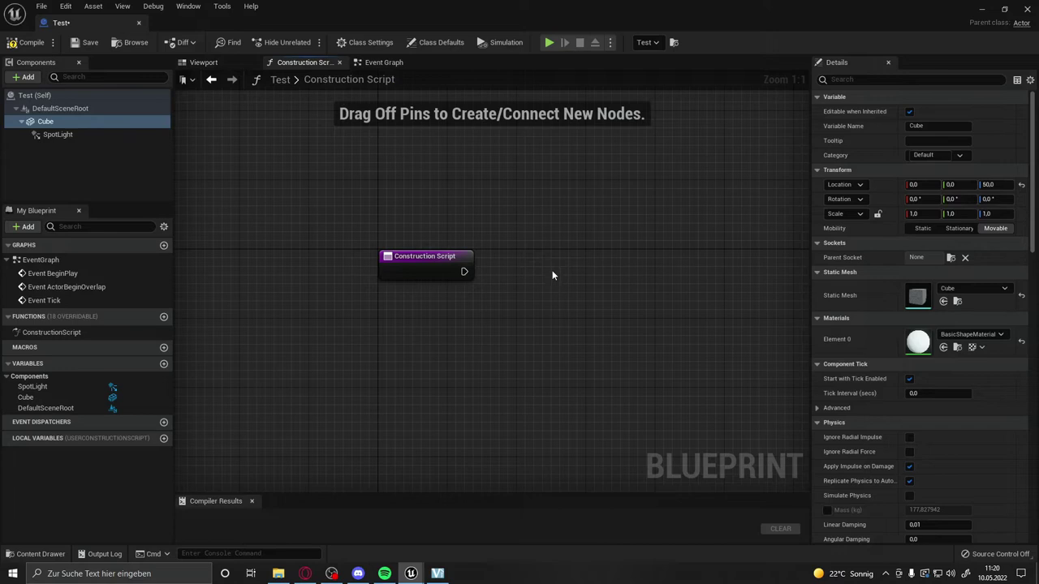
right_drag(552, 270, 477, 277)
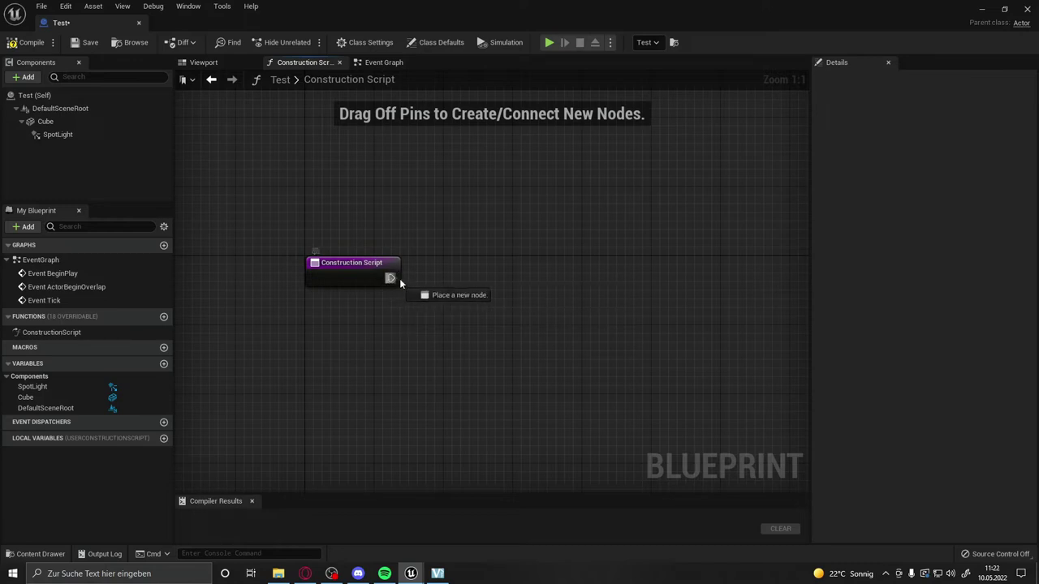
drag(390, 278, 499, 275)
text(se)
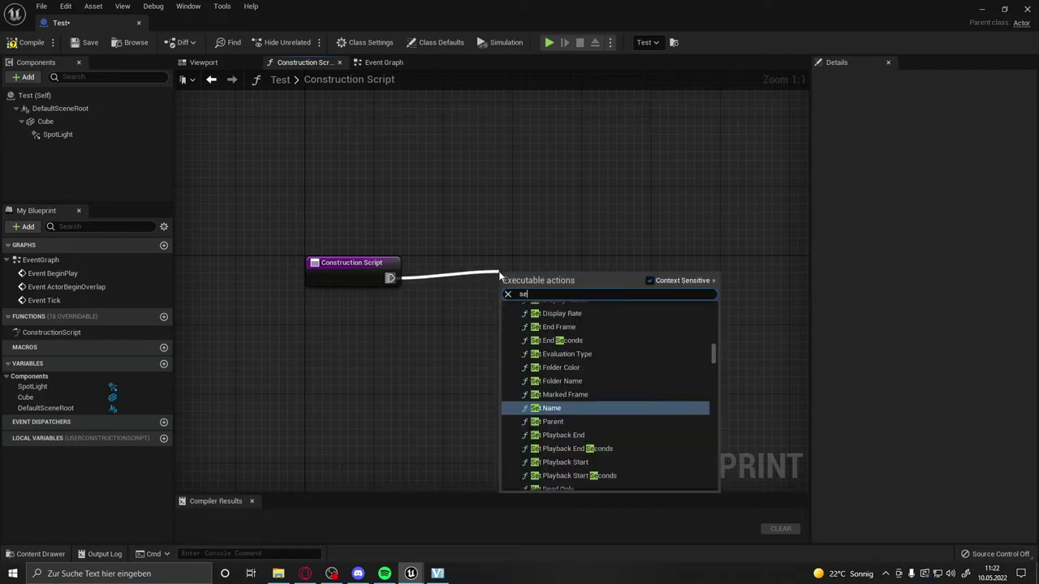
text(t mater)
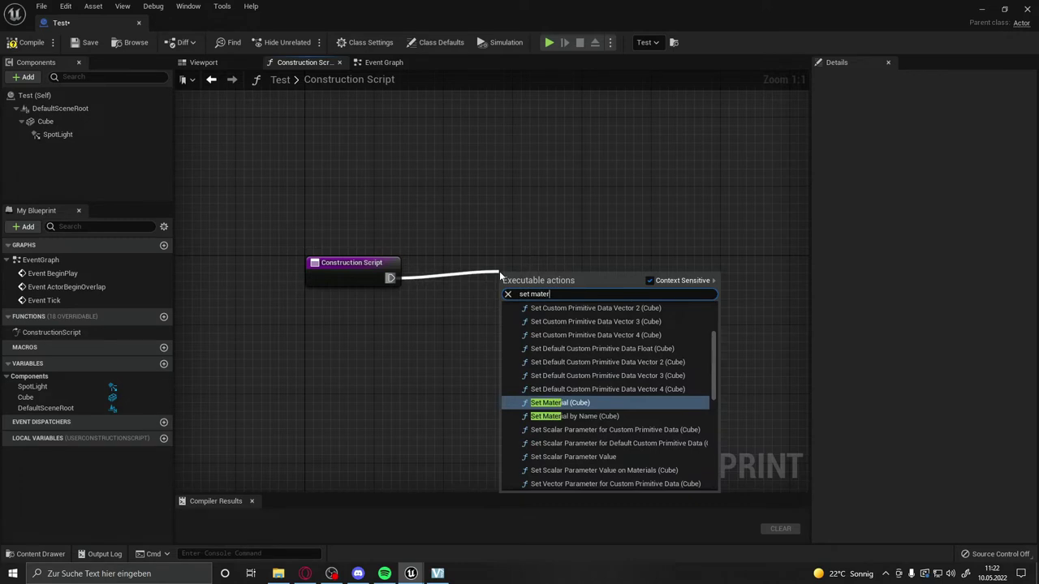
key(Return)
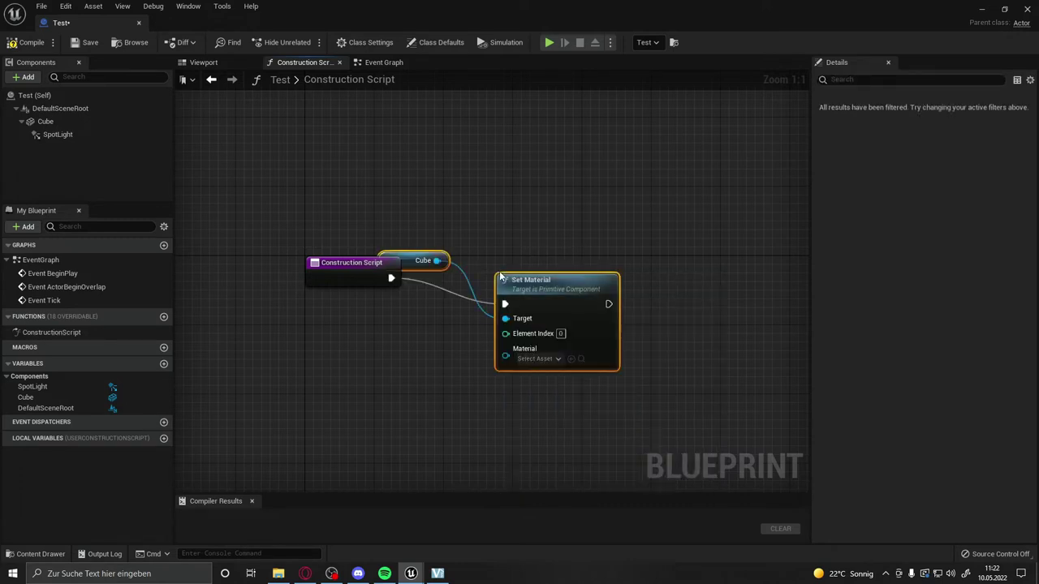
drag(525, 278, 516, 252)
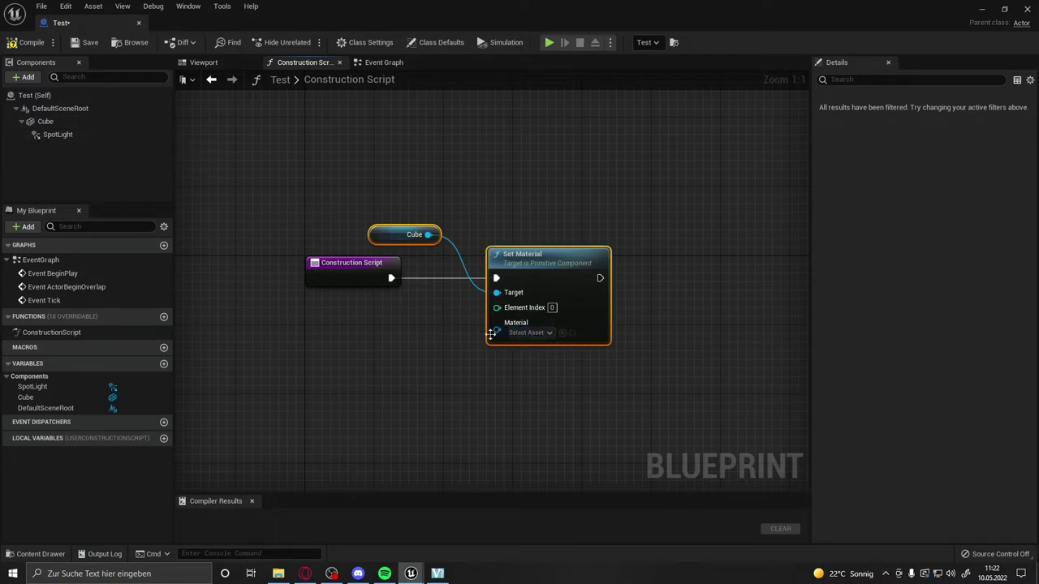
click(531, 332)
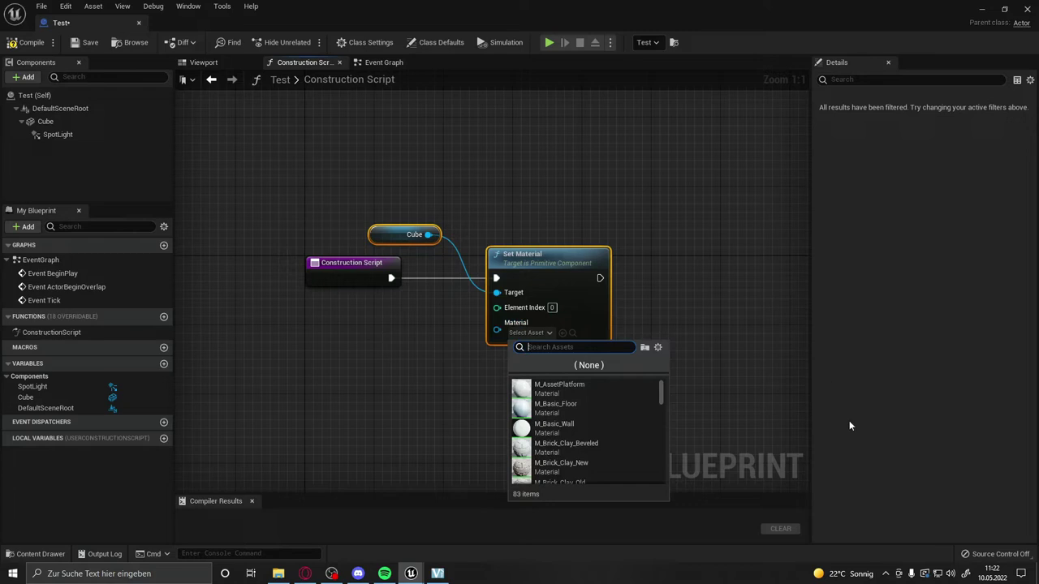
Dismiss the material list and add a new Boolean variable named 'Material Cube'
click(397, 362)
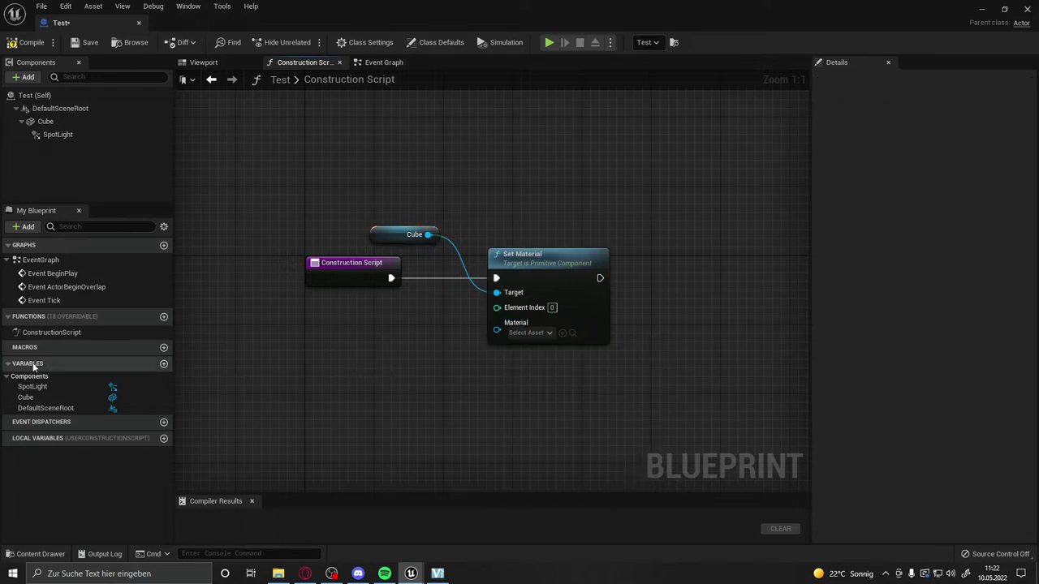
click(164, 364)
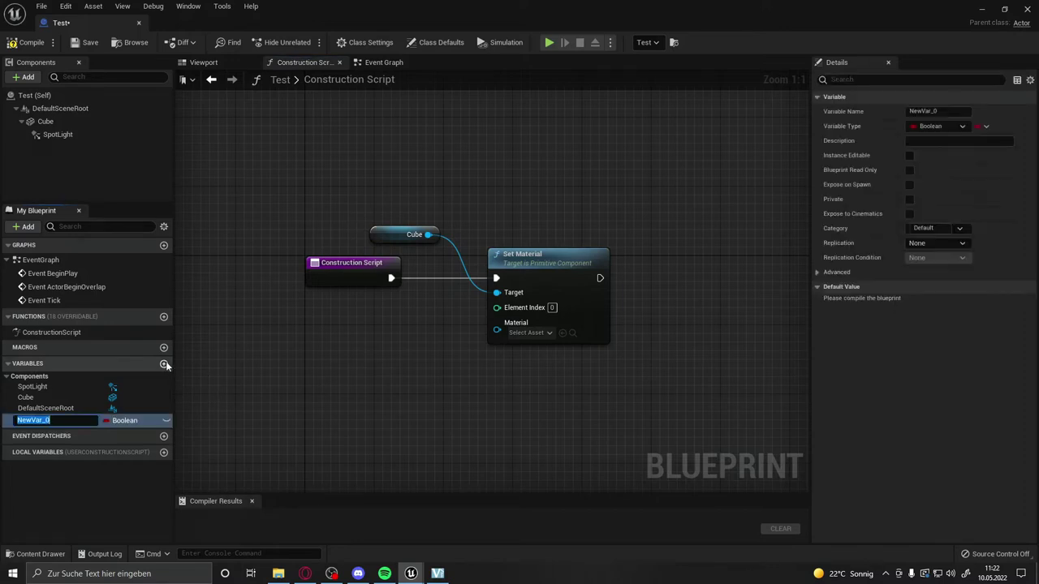
text(Material Cube)
key(Return)
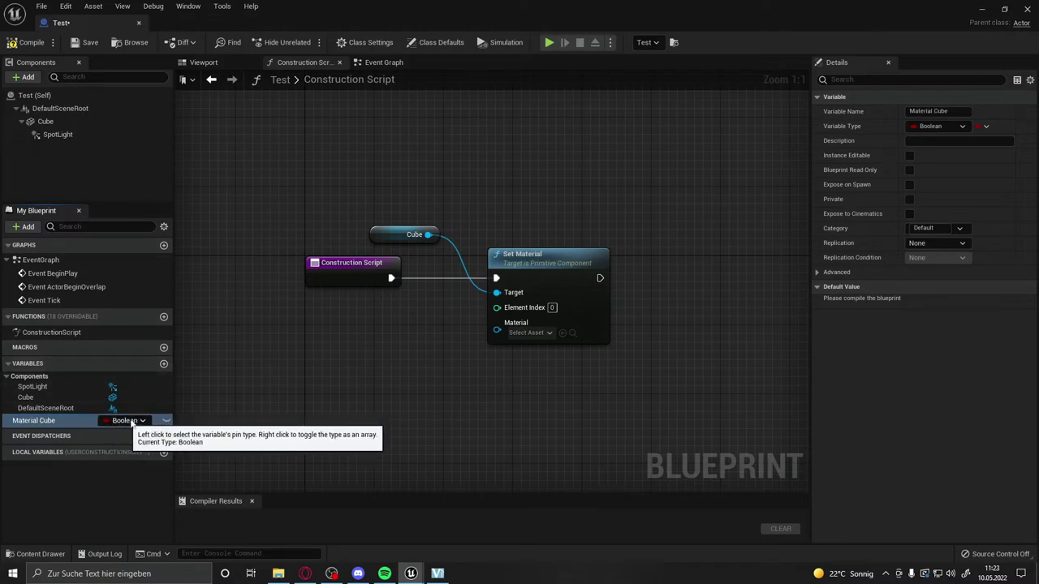
Change the Material Cube variable type to a Material Instance Object Reference
click(143, 421)
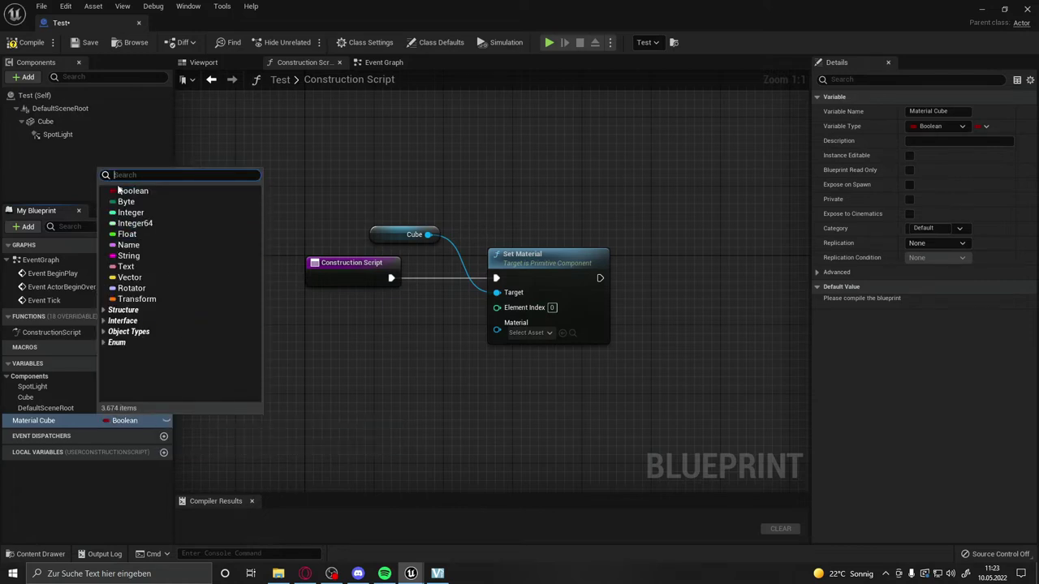
text(material )
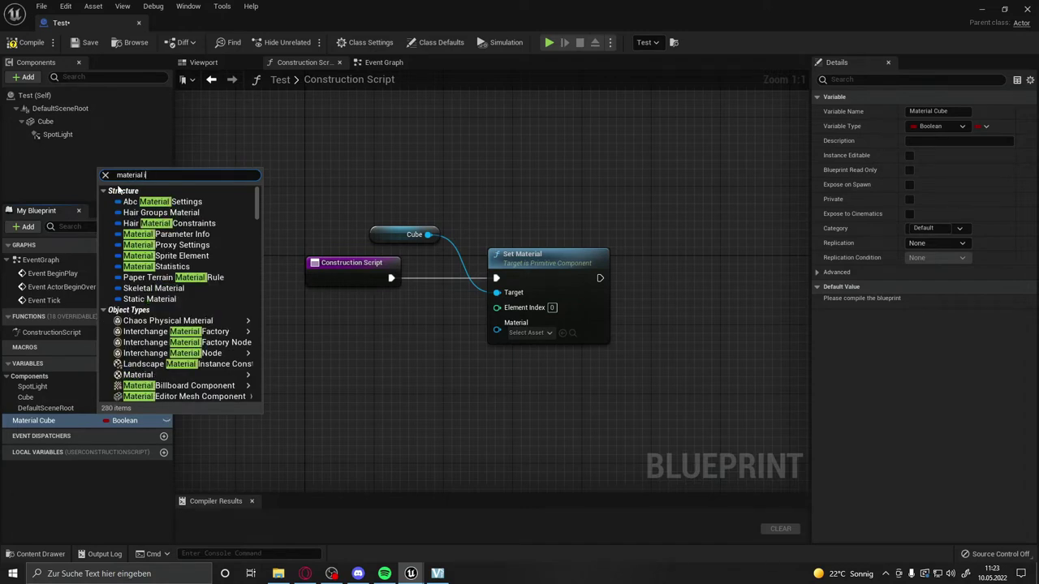
text(in)
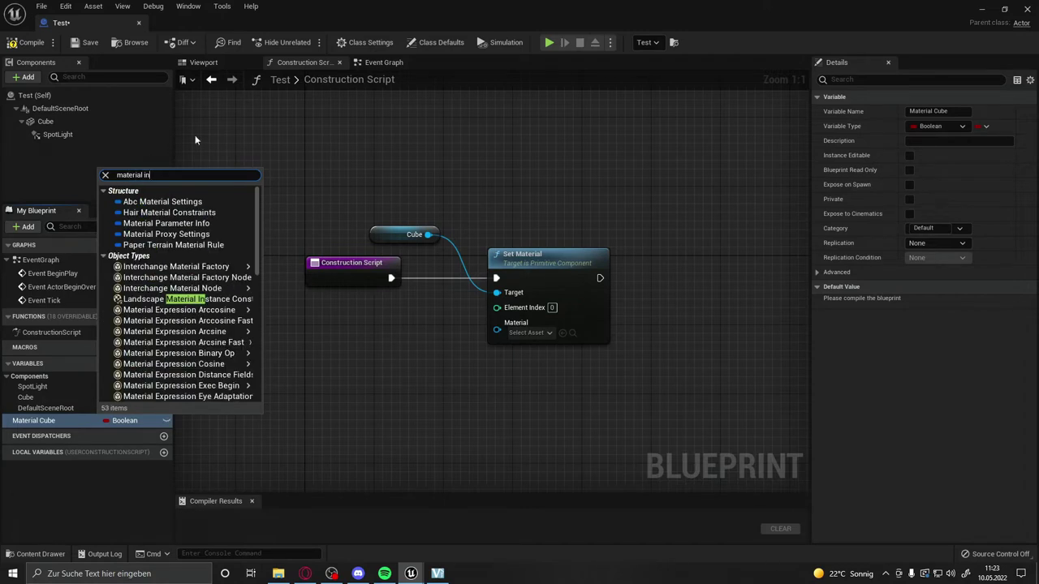
scroll(199, 227, down, 2)
scroll(201, 267, down, 2)
scroll(203, 255, down, 3)
scroll(205, 281, down, 3)
scroll(203, 284, down, 1)
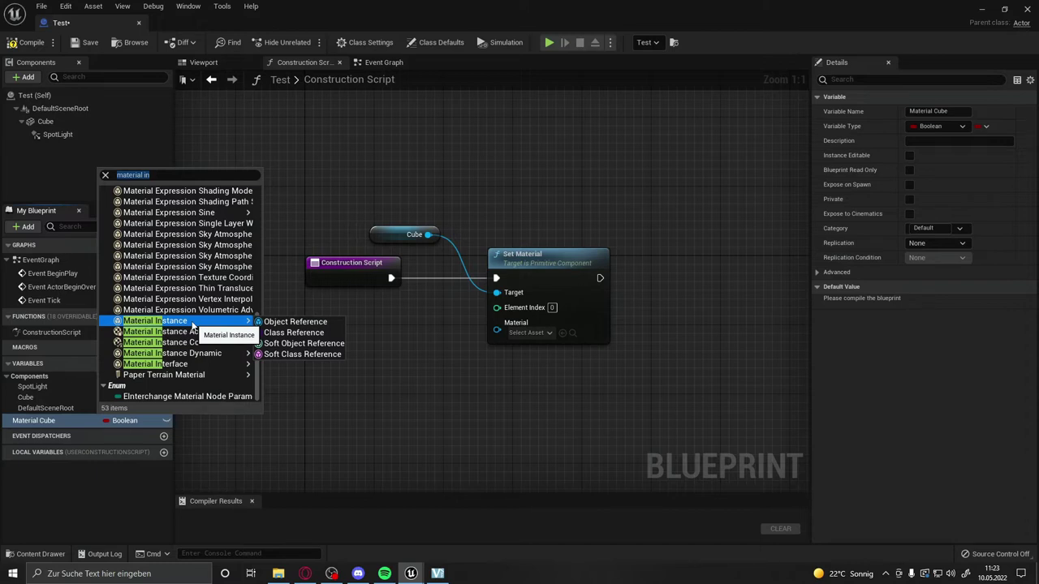
click(192, 322)
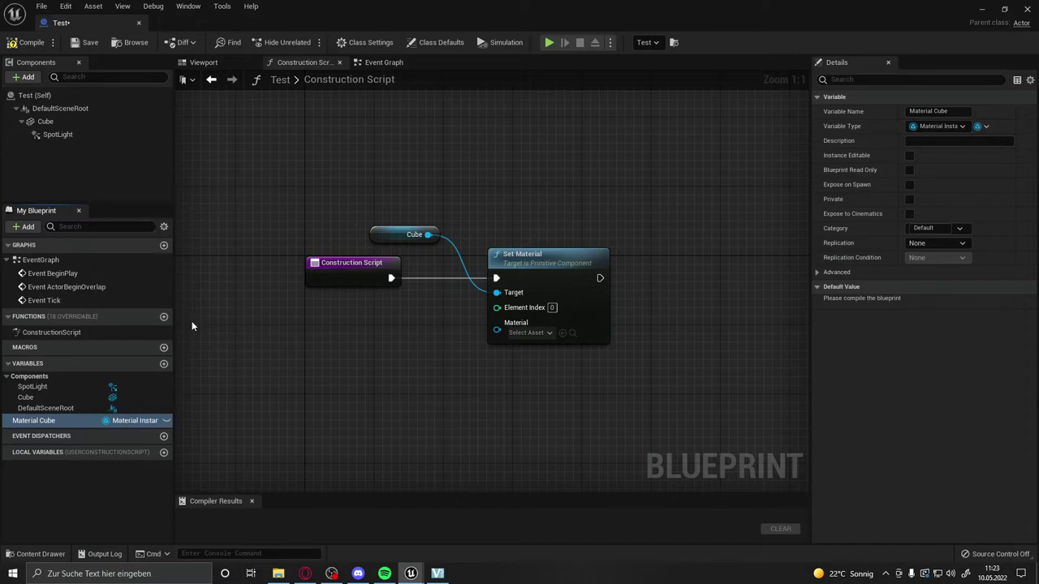
Make Material Cube instance-editable, wire its getter into Set Material's Material input, and compile
click(166, 421)
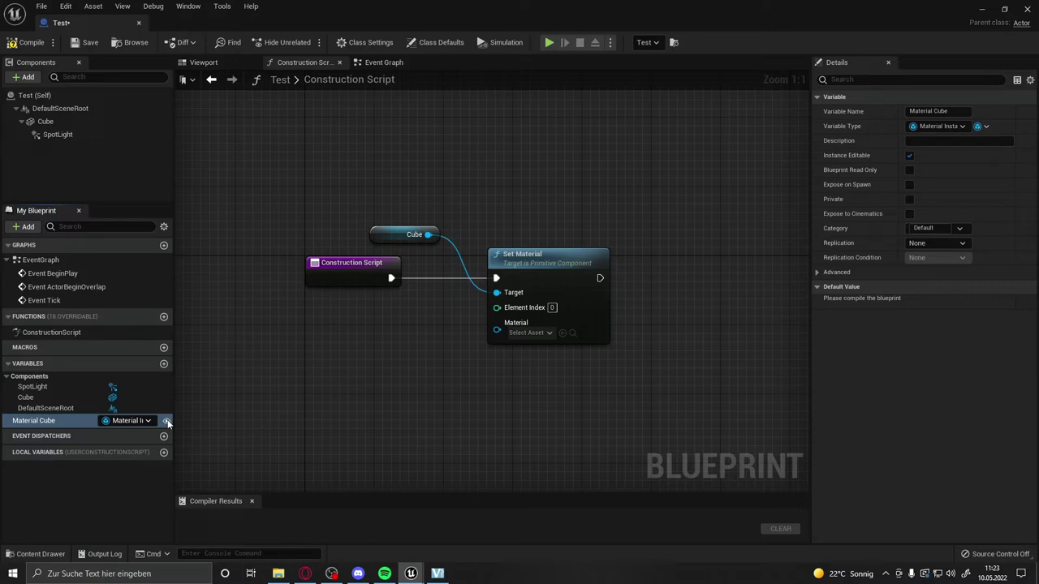
drag(130, 421, 385, 330)
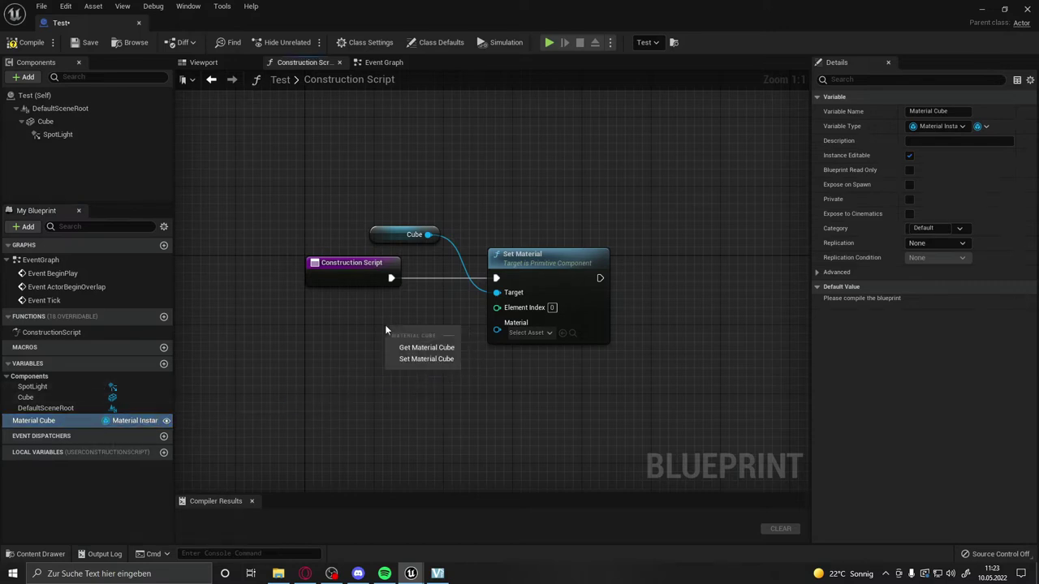
click(414, 348)
drag(440, 339, 495, 331)
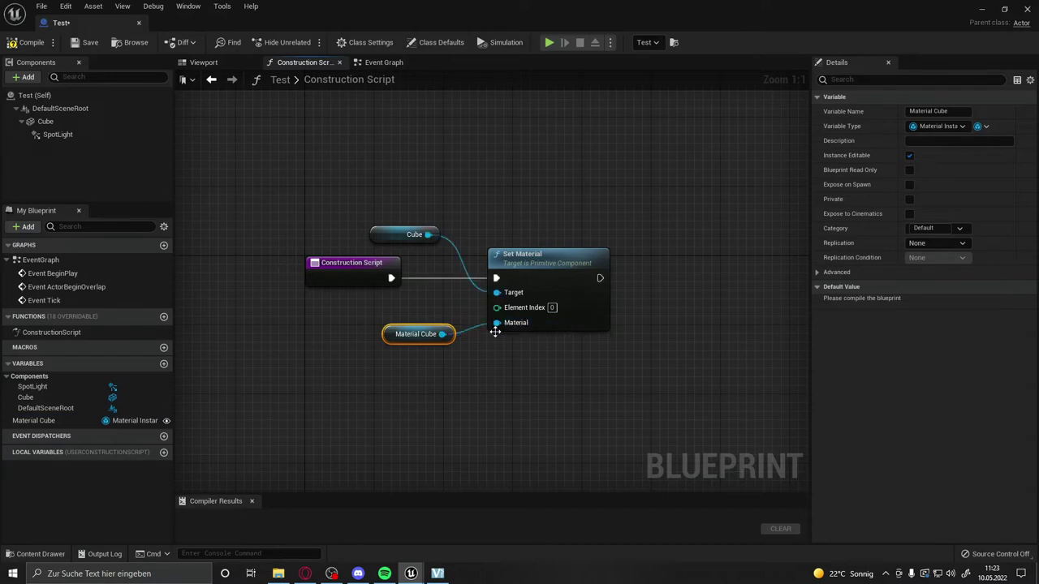
click(18, 46)
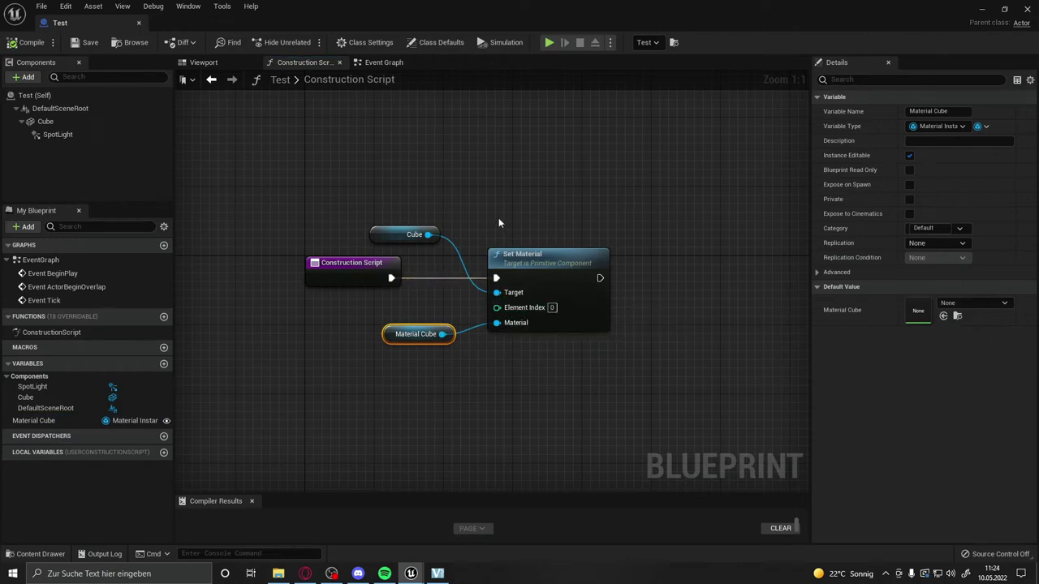
Select the placed Test actor and set its Material Cube to MI_Solid_Blue in Details
drag(483, 6, 399, 445)
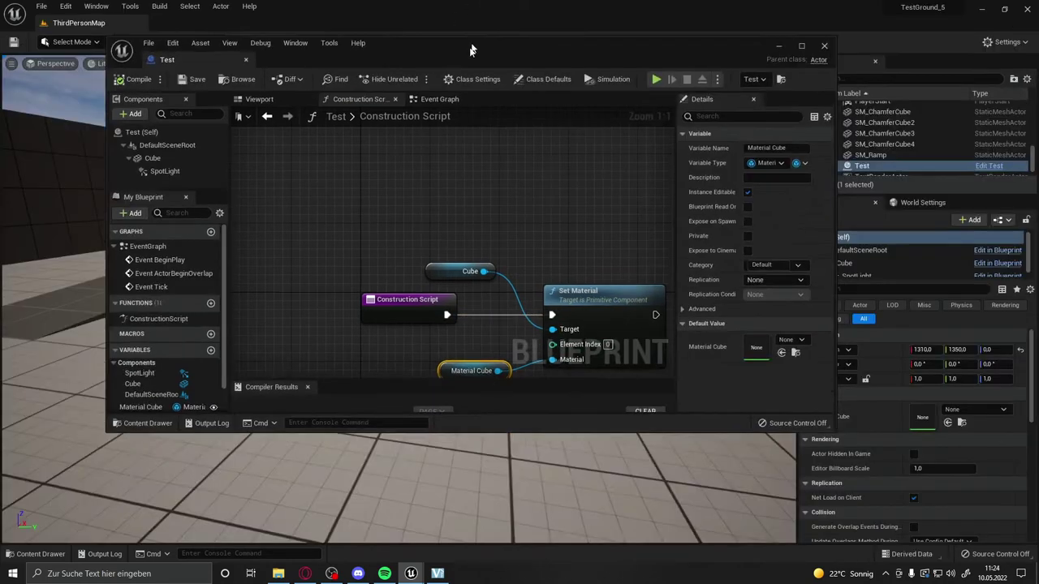
click(284, 307)
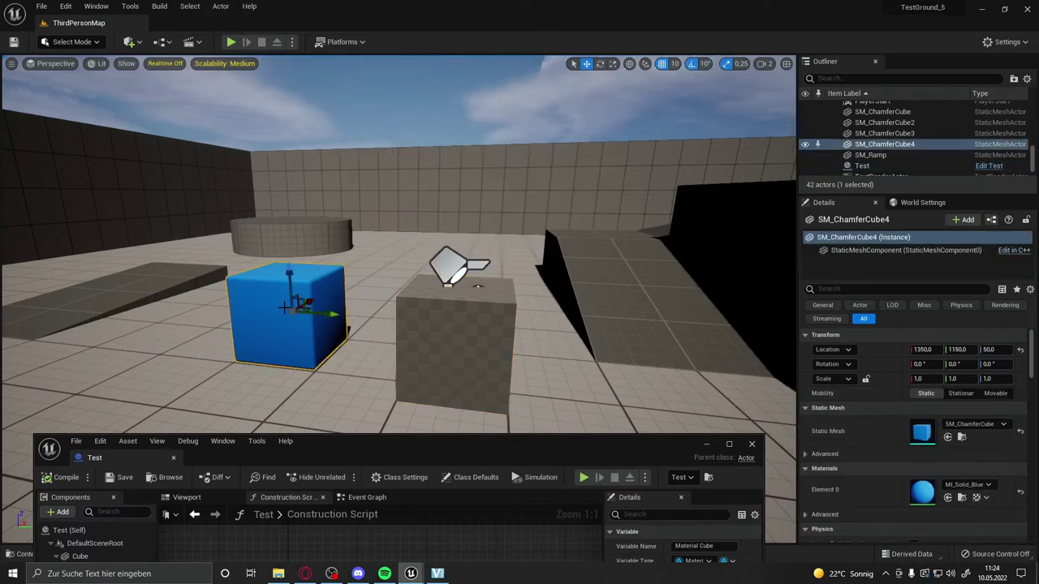
click(439, 318)
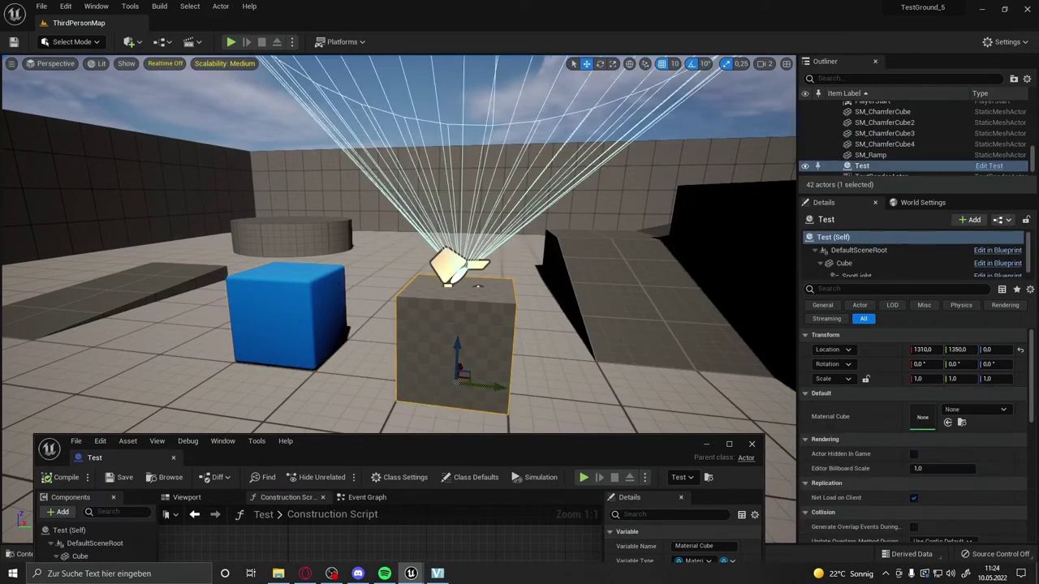
click(328, 306)
click(467, 329)
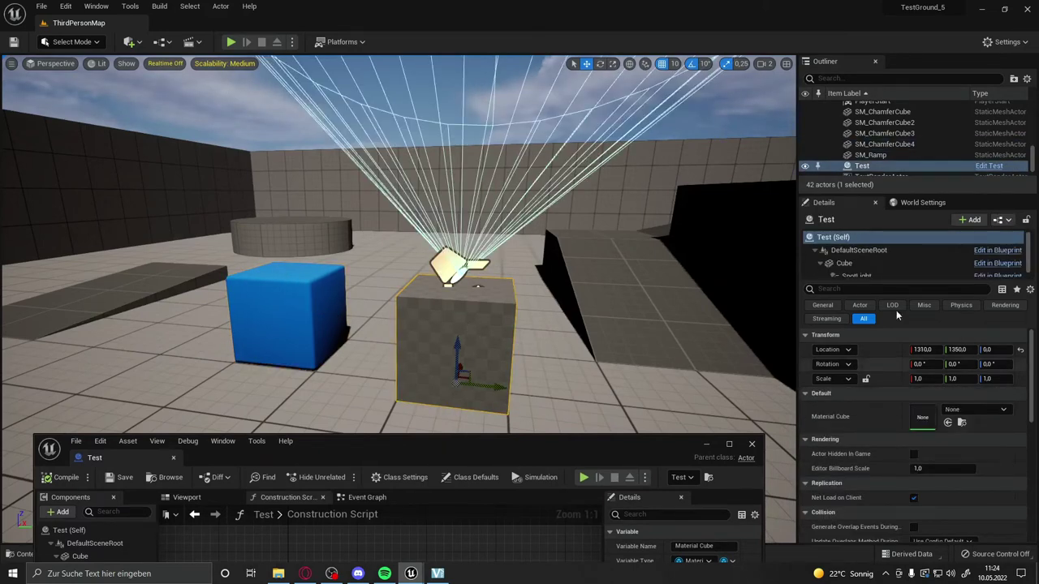
click(968, 410)
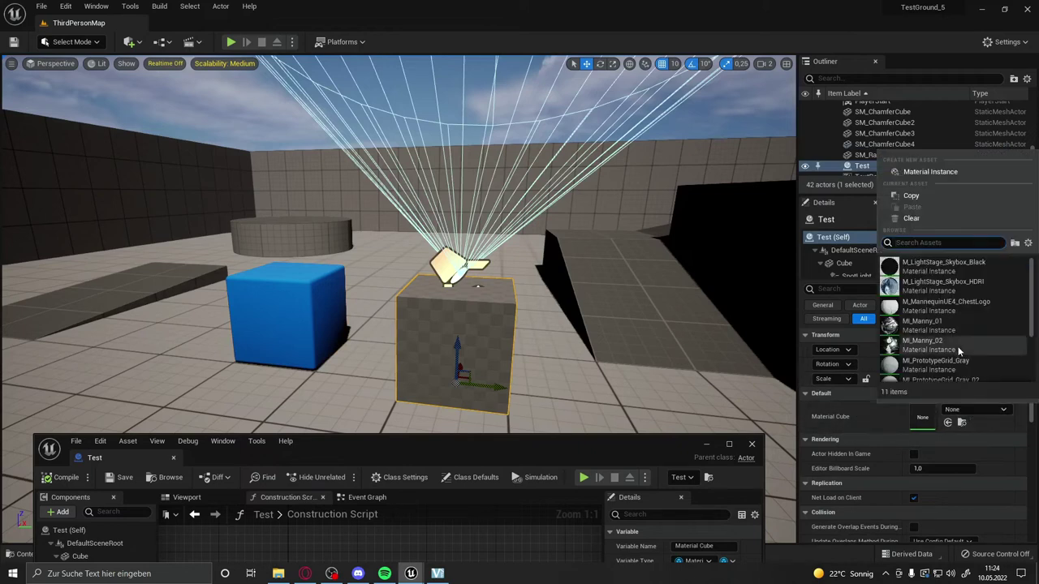
scroll(957, 347, down, 3)
click(952, 369)
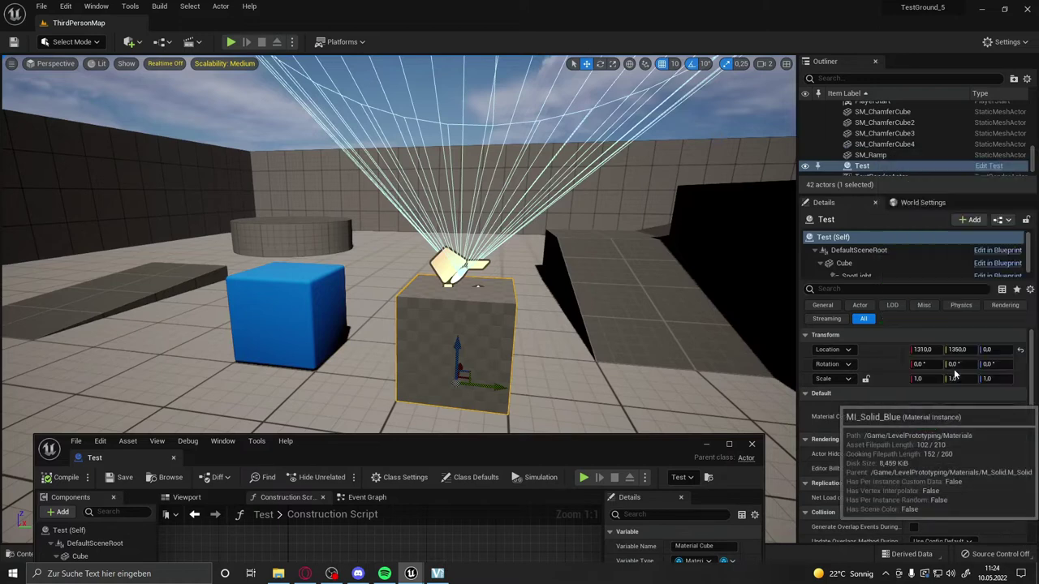
drag(599, 438, 665, 16)
Add a Set Static Mesh (Cube) node chained from Set Material's execution output
double_click(665, 12)
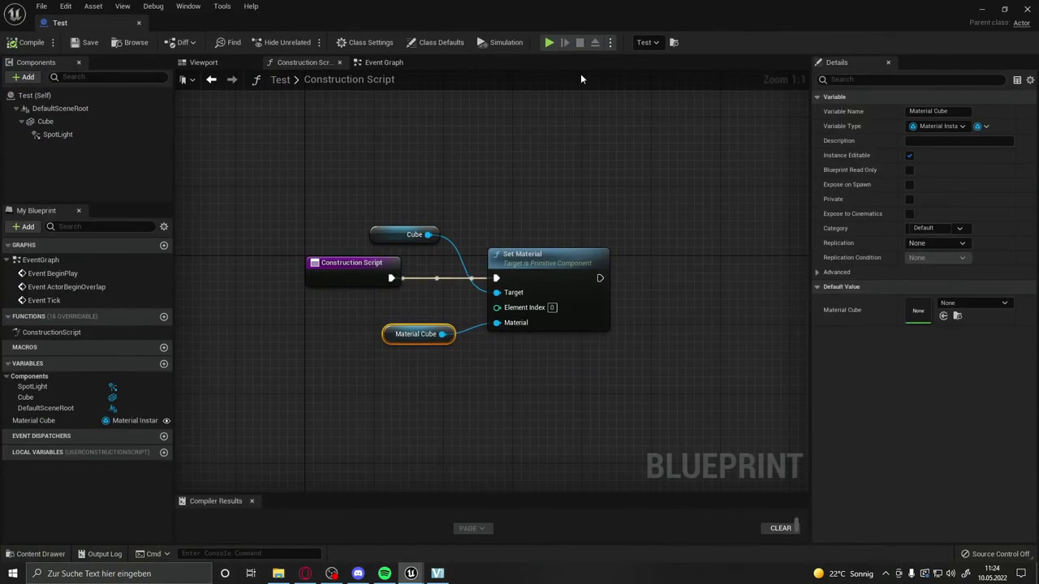
right_drag(660, 298, 620, 315)
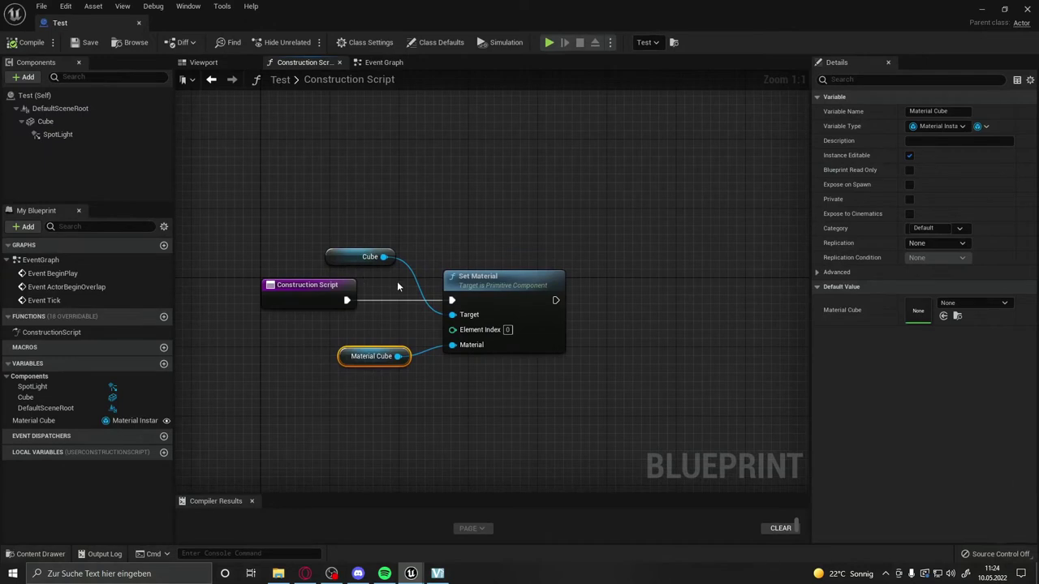
right_drag(577, 287, 554, 289)
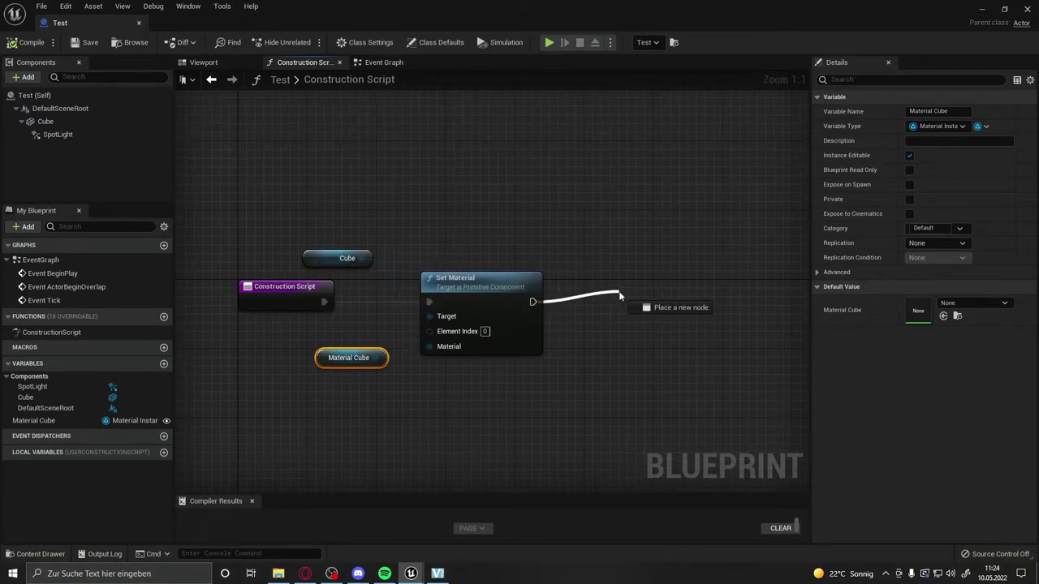
drag(532, 301, 627, 294)
text(set mesh)
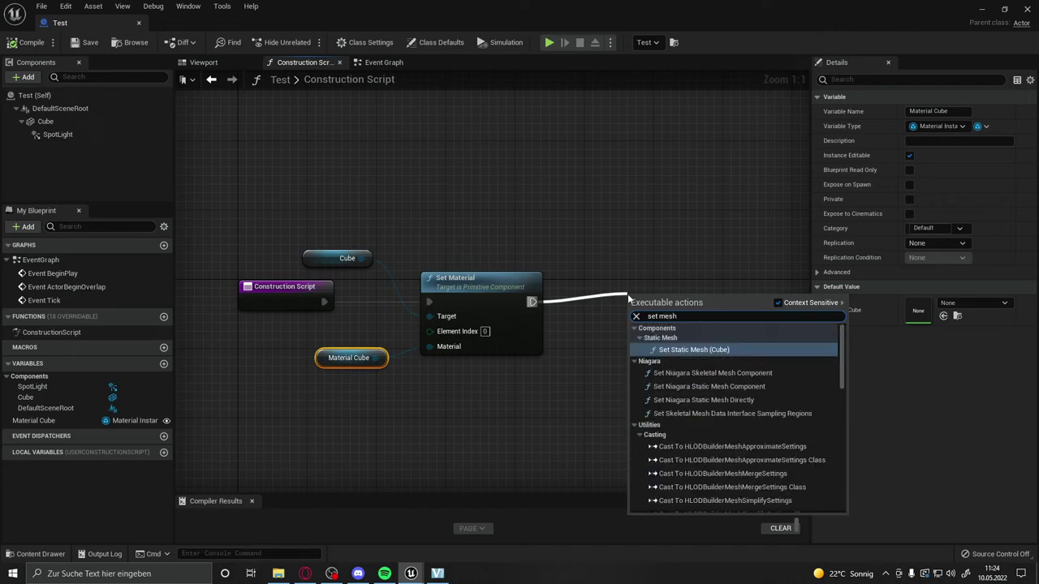
key(Return)
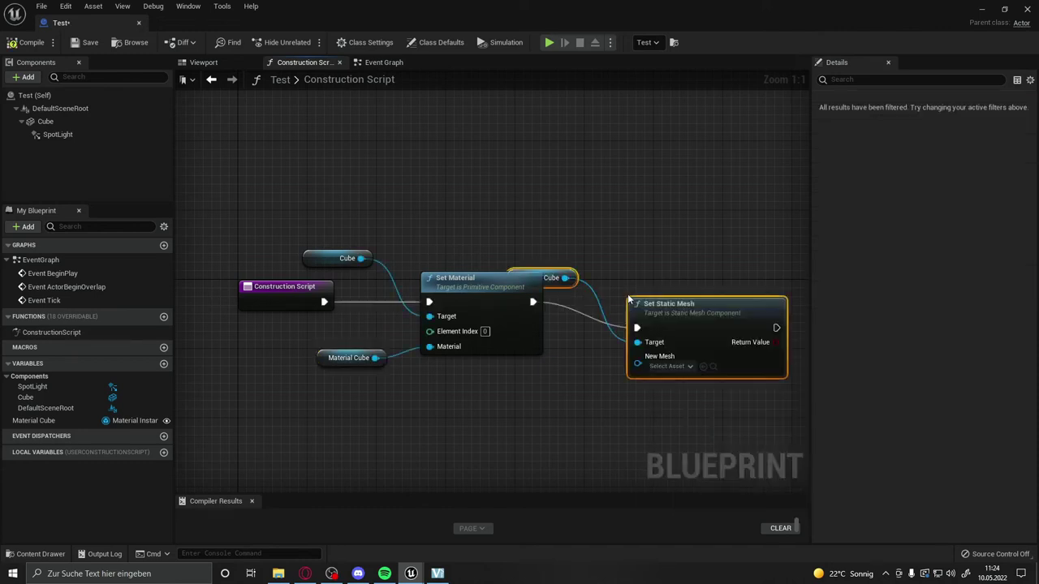
Delete the duplicate Cube getter and wire the existing Cube into Set Static Mesh's Target
drag(619, 274, 601, 275)
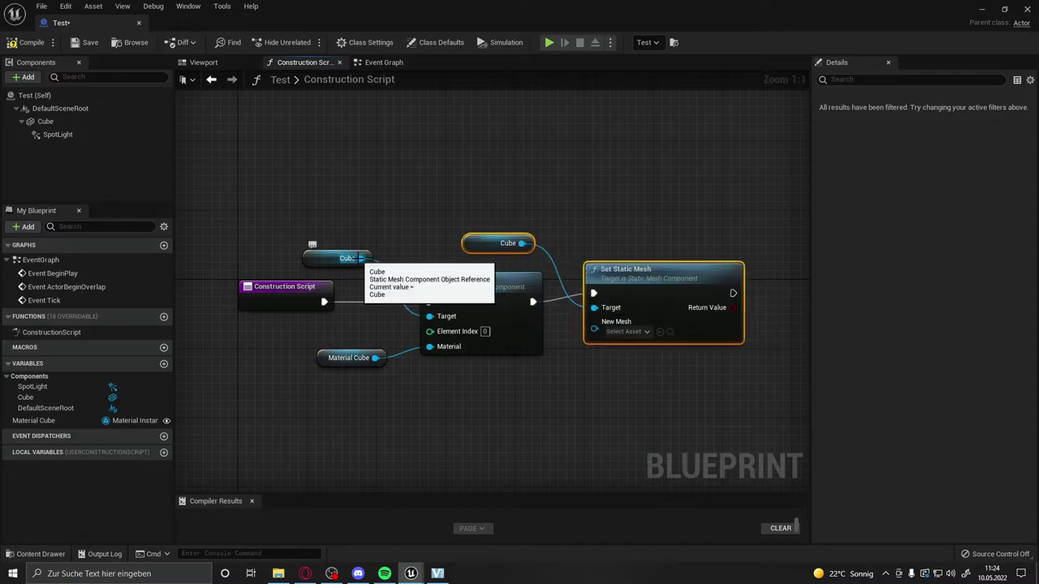
click(482, 241)
key(Delete)
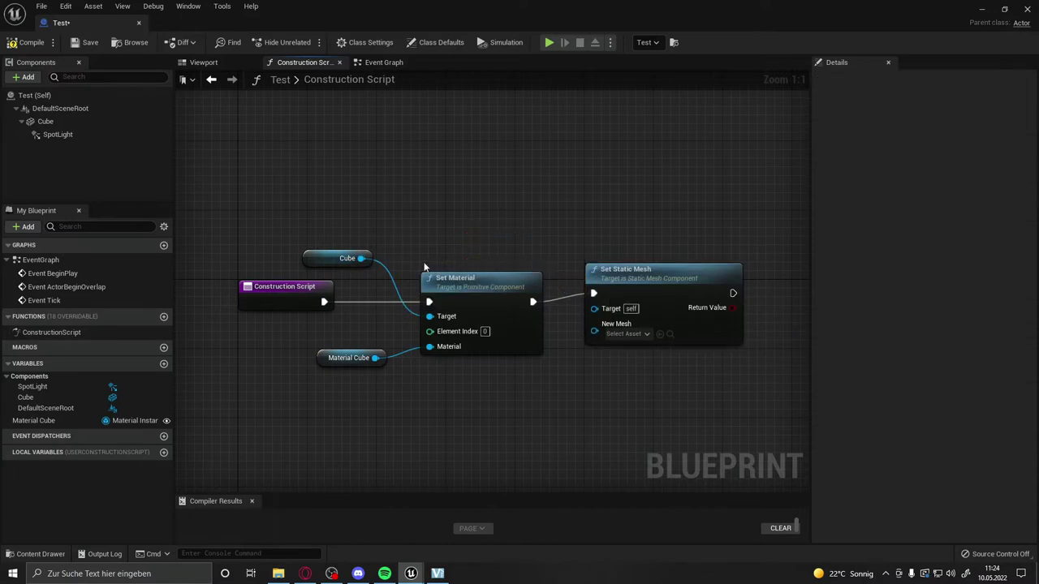
drag(361, 258, 594, 308)
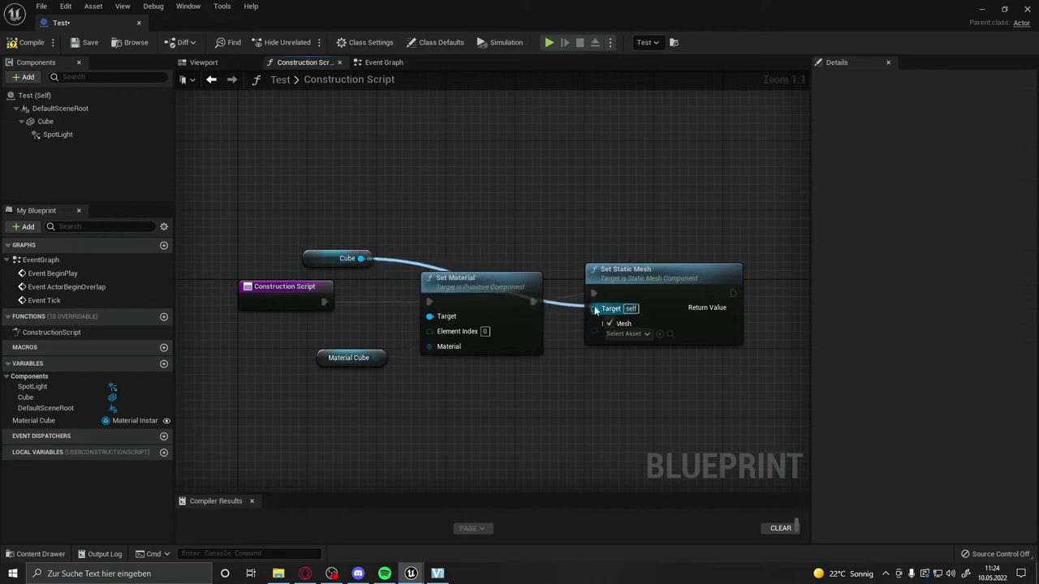
mouse_move(311, 260)
mouse_down()
mouse_move(375, 219)
mouse_move(341, 229)
mouse_up()
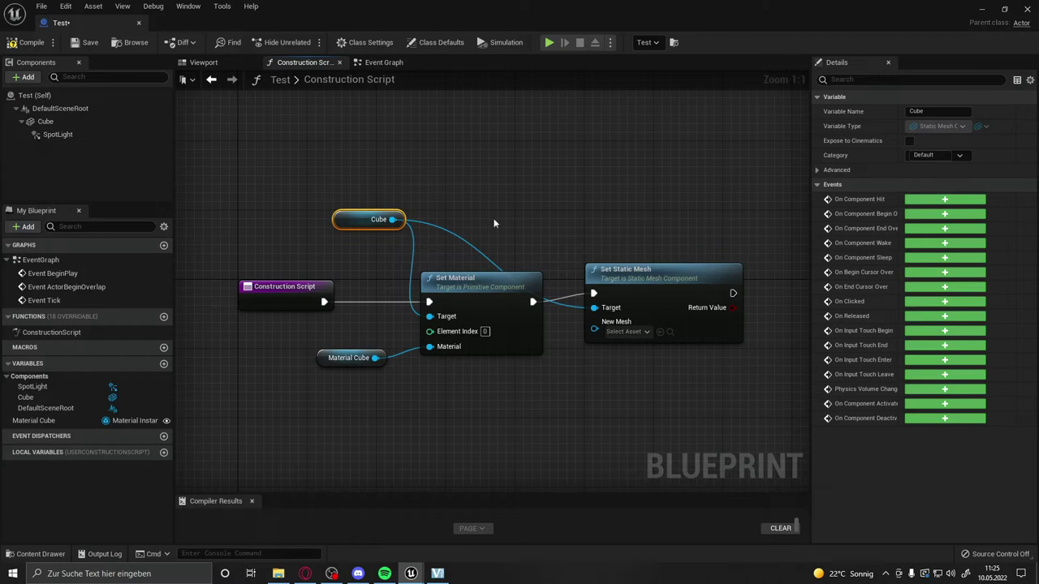
drag(600, 270, 642, 260)
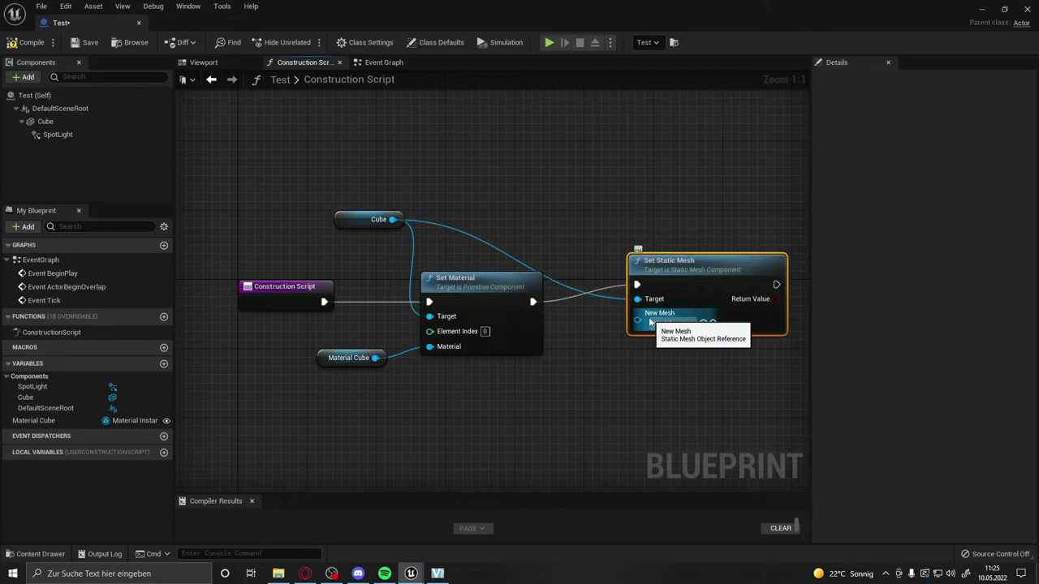
Add a new variable named Mesch Cube and make it instance editable
click(164, 365)
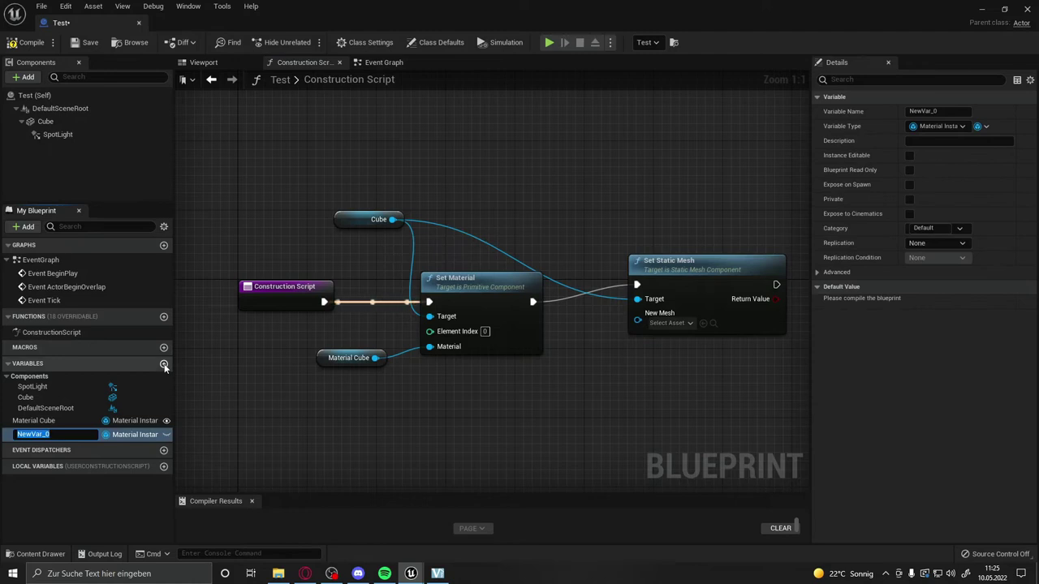
text(Mesch Cube)
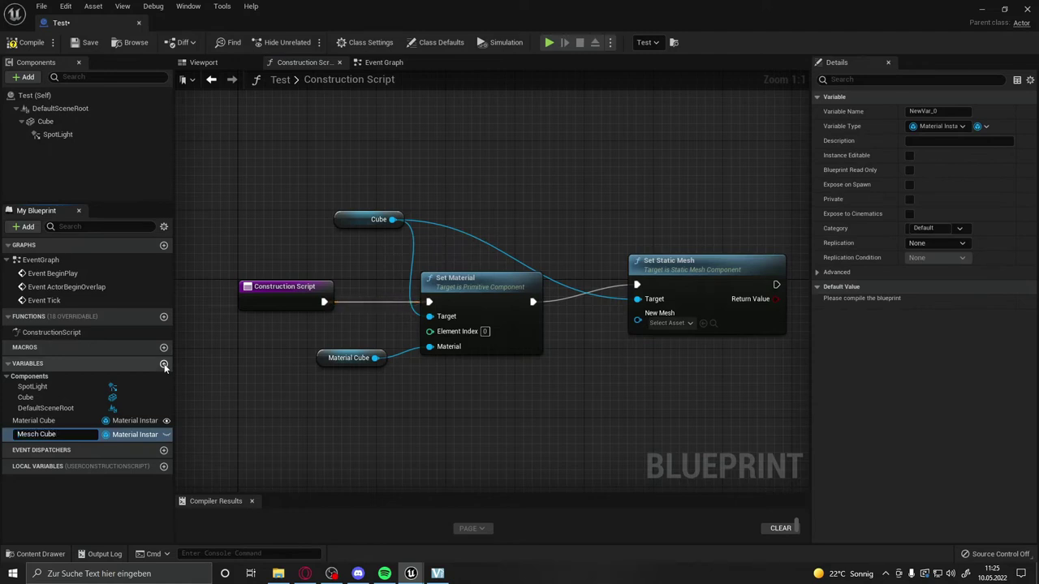
key(Return)
click(166, 436)
Search the variable type list for 'static mesc' to pick a Static Mesh type
click(150, 434)
click(150, 433)
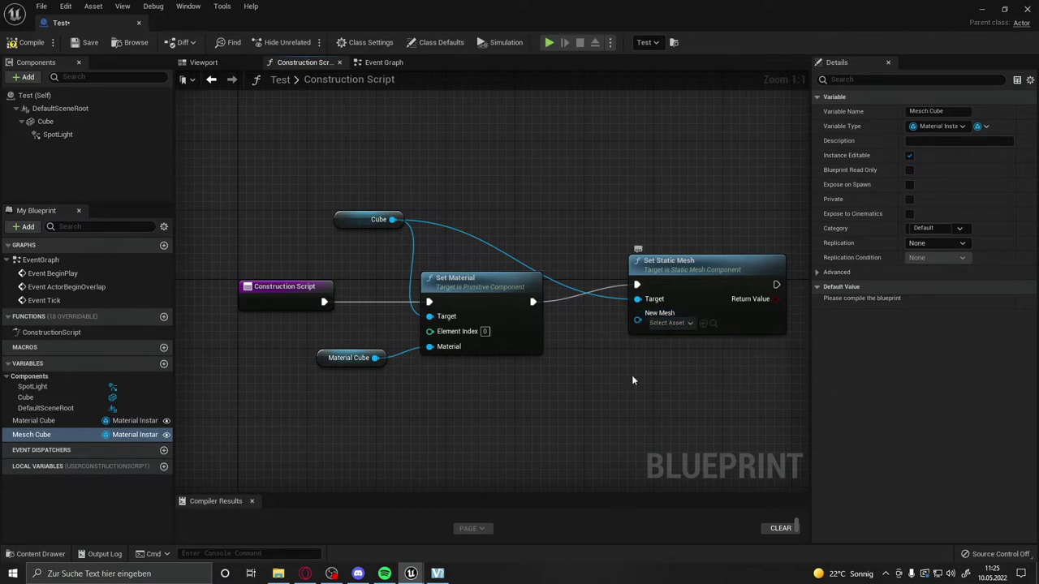
click(149, 435)
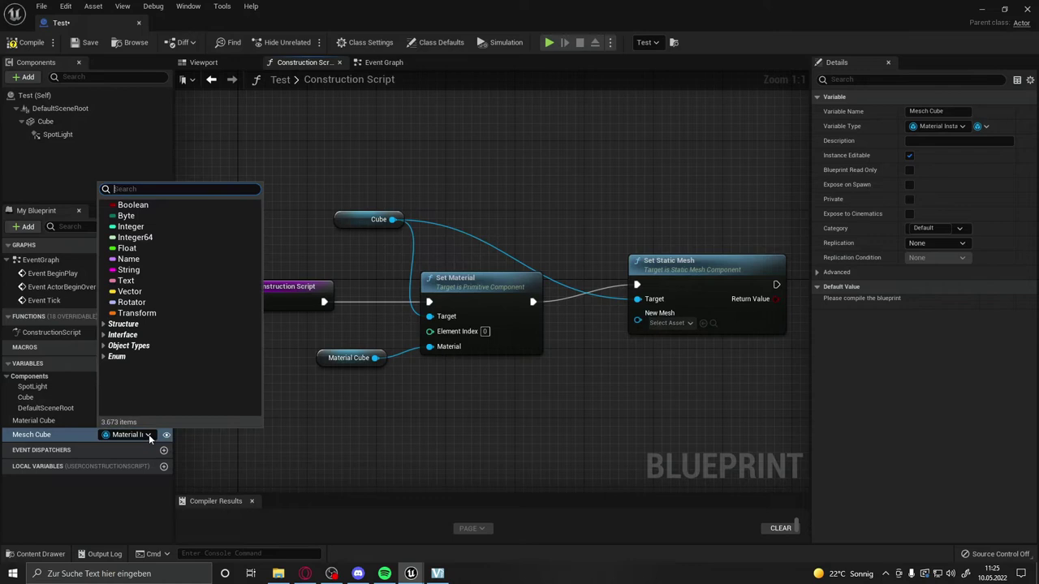
text(static mesh)
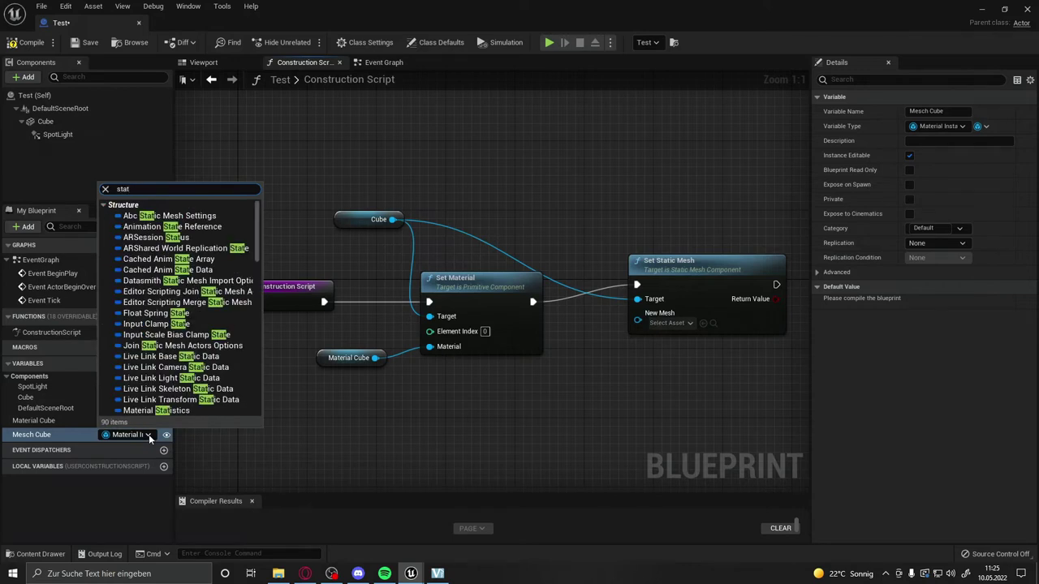
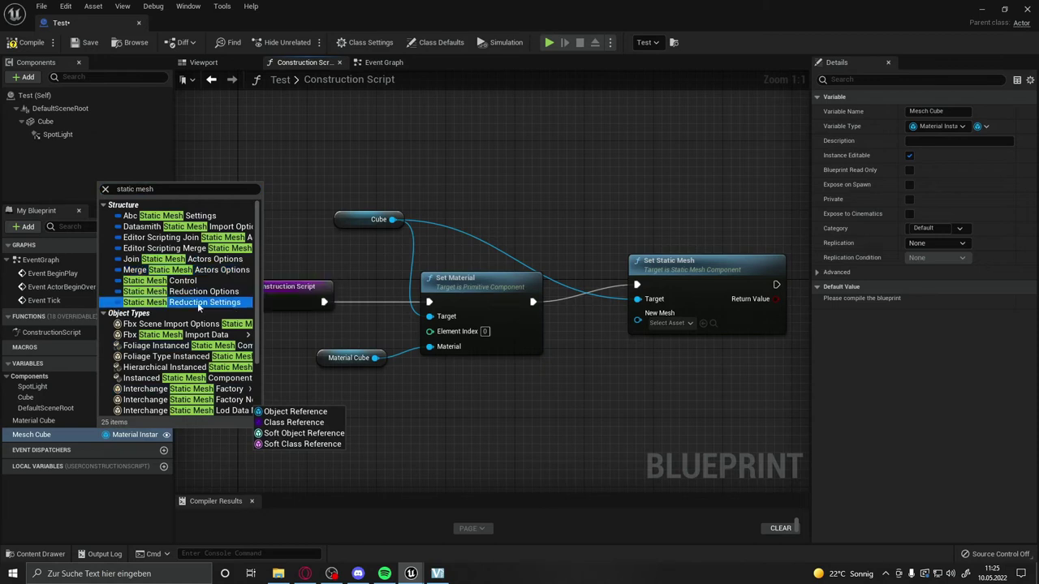
Change Mesch Cube to a Static Mesh variable, wire its getter into Set Static Mesh's New Mesh, and compile
scroll(198, 306, down, 3)
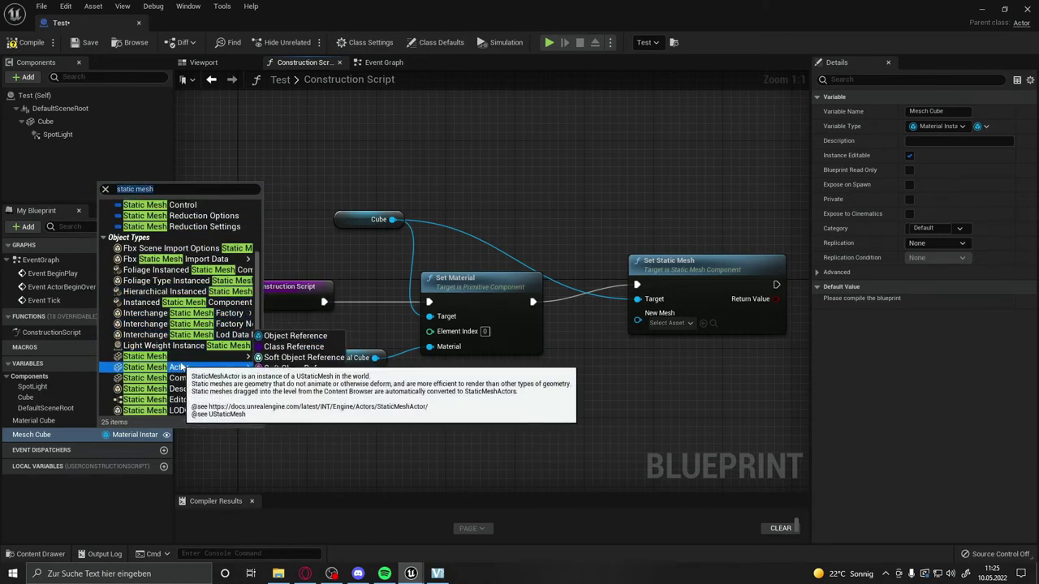
click(144, 356)
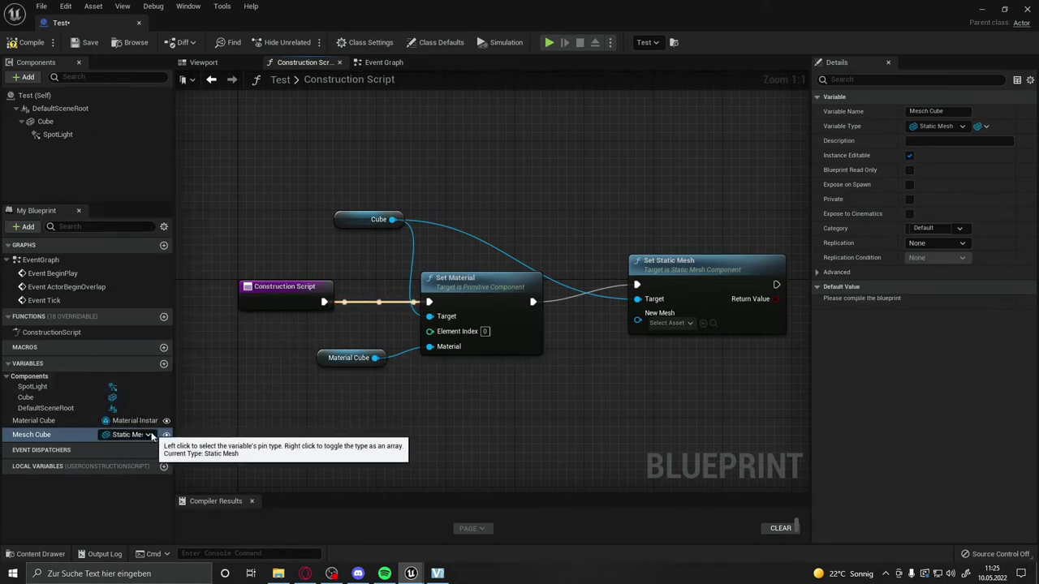
mouse_move(78, 435)
mouse_down()
mouse_move(621, 366)
mouse_move(526, 382)
mouse_move(637, 320)
mouse_up()
click(659, 379)
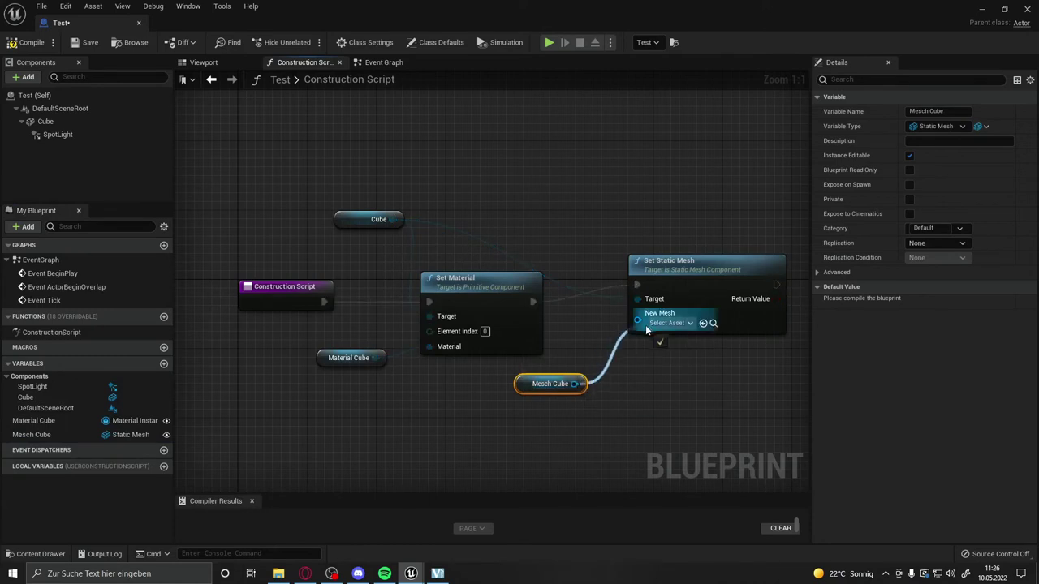
click(31, 42)
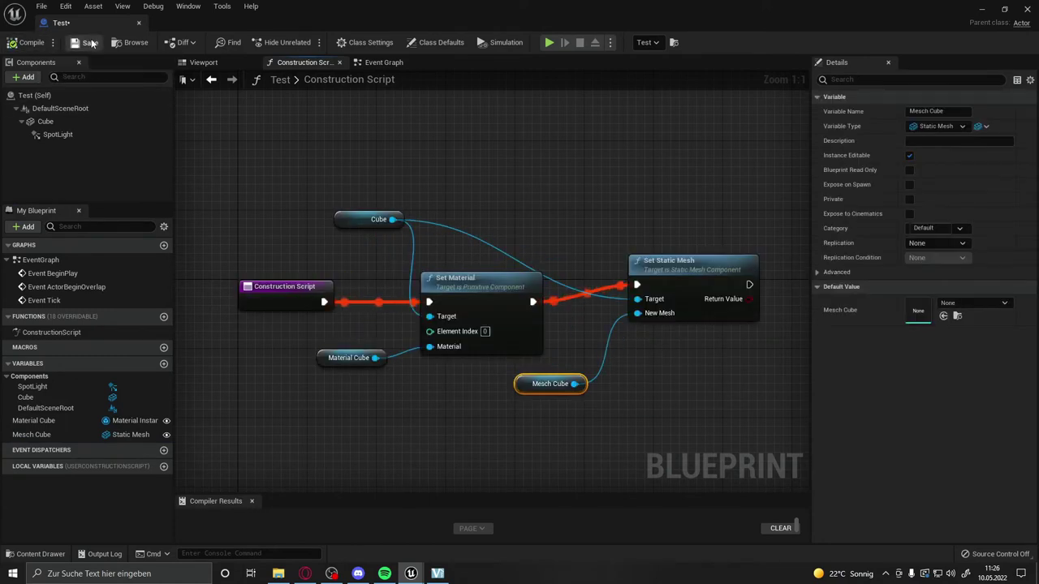
double_click(511, 6)
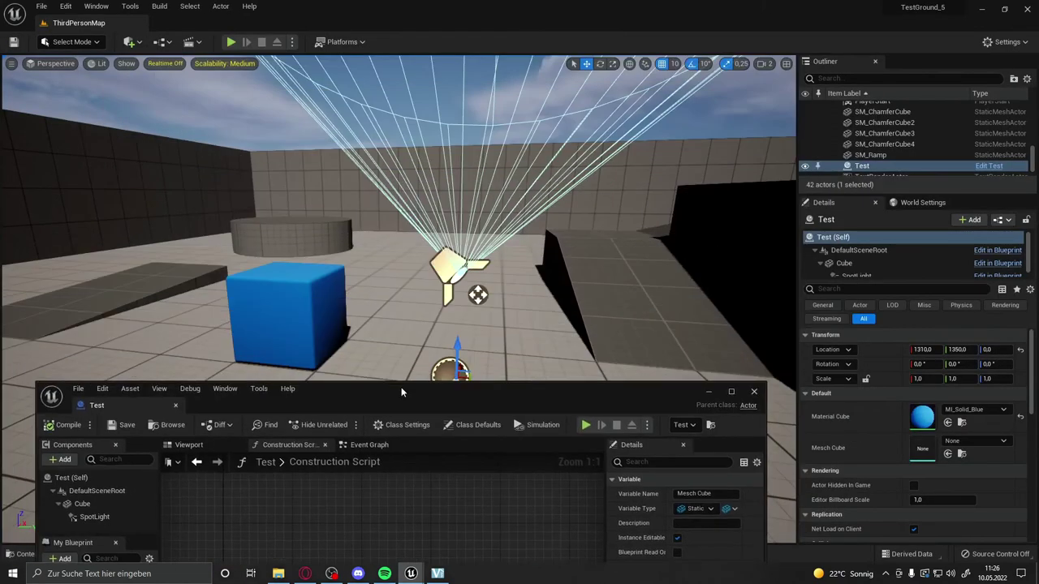
Try Shape_Cone, MaterialSphere and Shape_Cube as the placed Test actor's Mesch Cube, ending on MaterialSphere
click(963, 444)
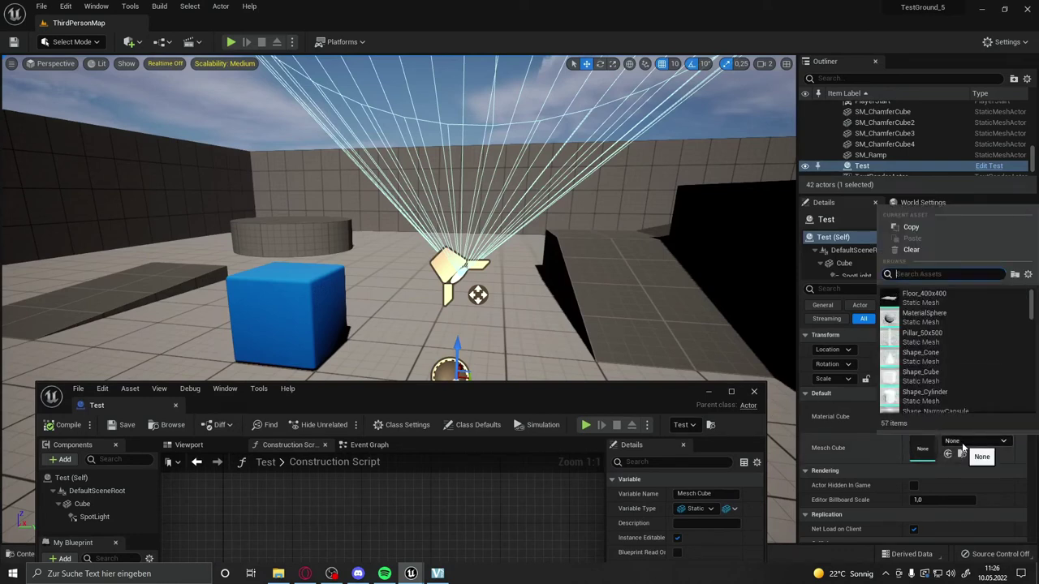
click(923, 365)
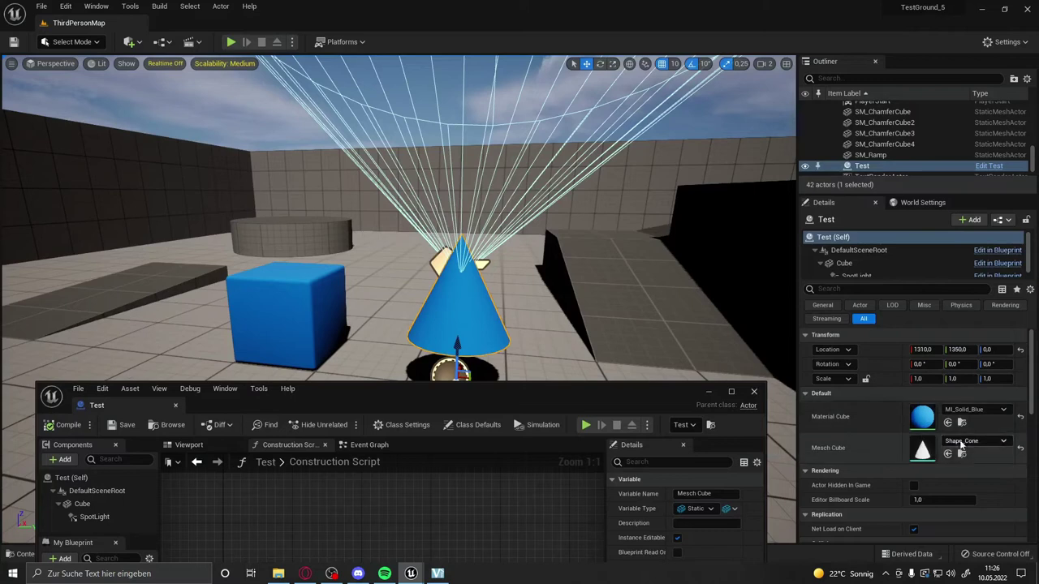
click(974, 441)
click(925, 319)
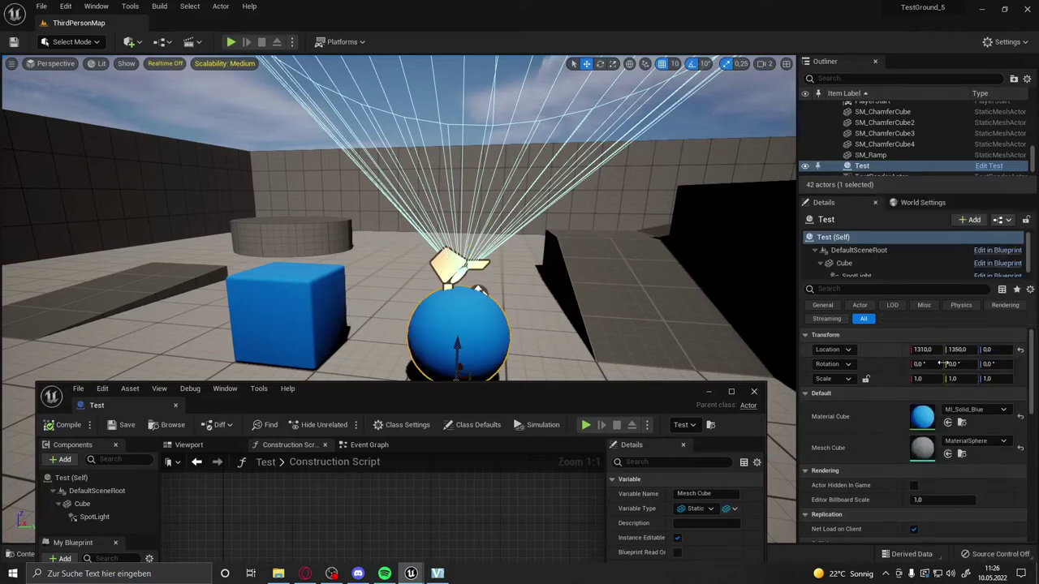
click(954, 440)
click(936, 377)
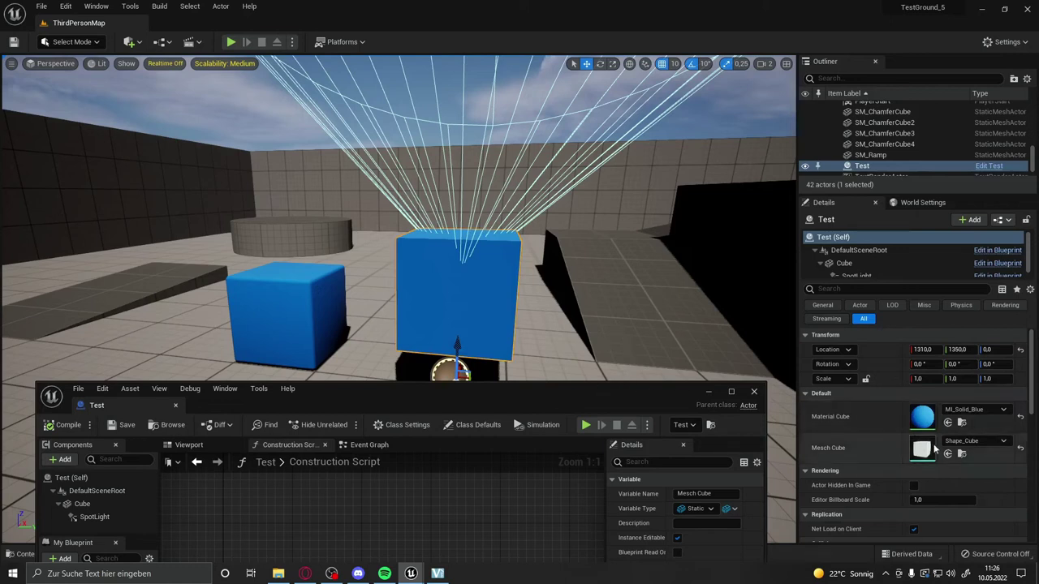
click(966, 440)
click(910, 318)
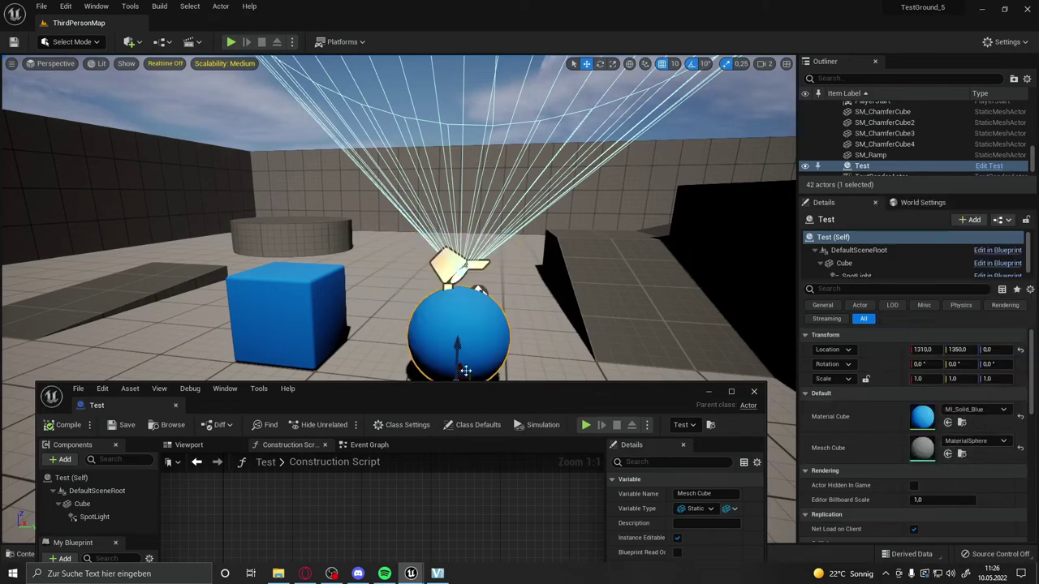
drag(502, 386, 527, 2)
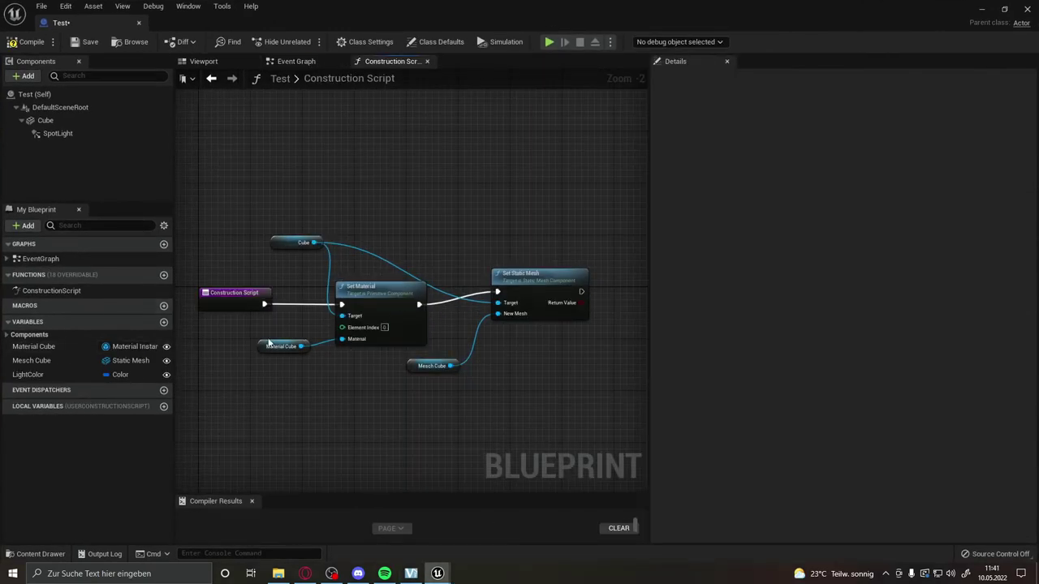
Check the Material Cube variable's default material, leaving it set to None
click(272, 346)
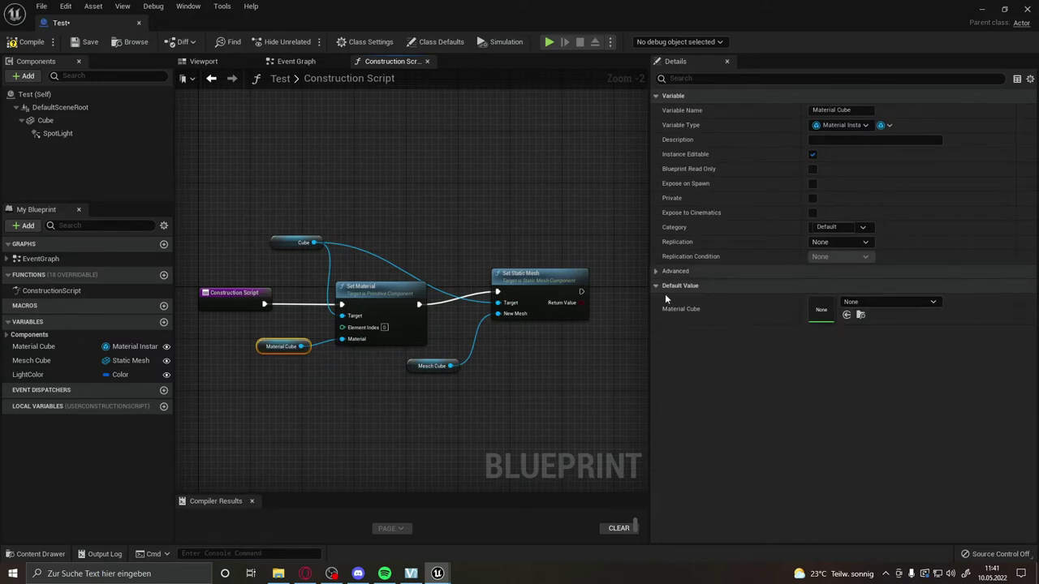
click(917, 305)
scroll(920, 482, down, 5)
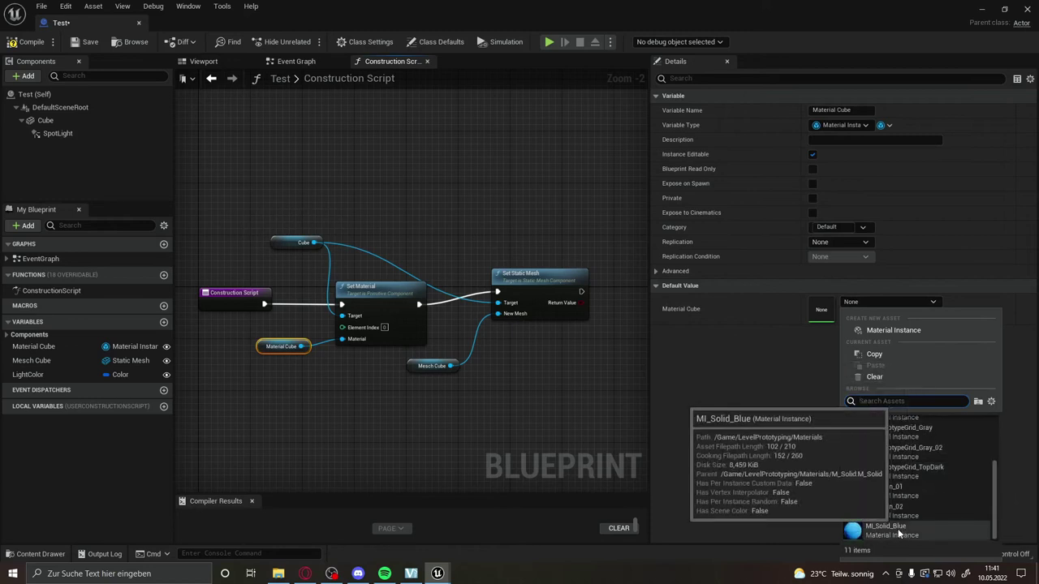
click(465, 385)
Set the Mesch Cube variable's default mesh to Shape_NarrowCapsule
click(418, 368)
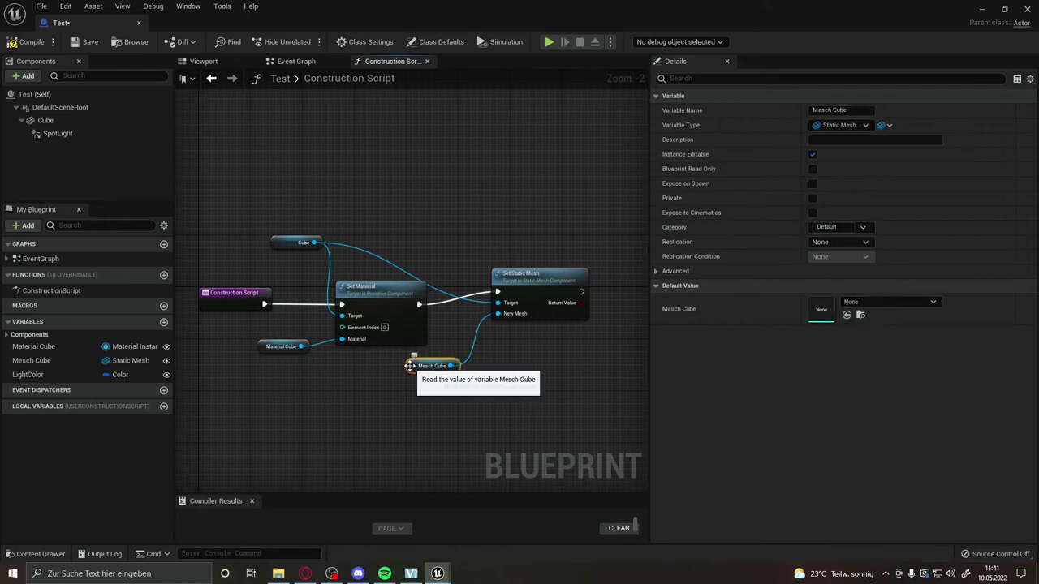
click(882, 303)
scroll(884, 453, down, 3)
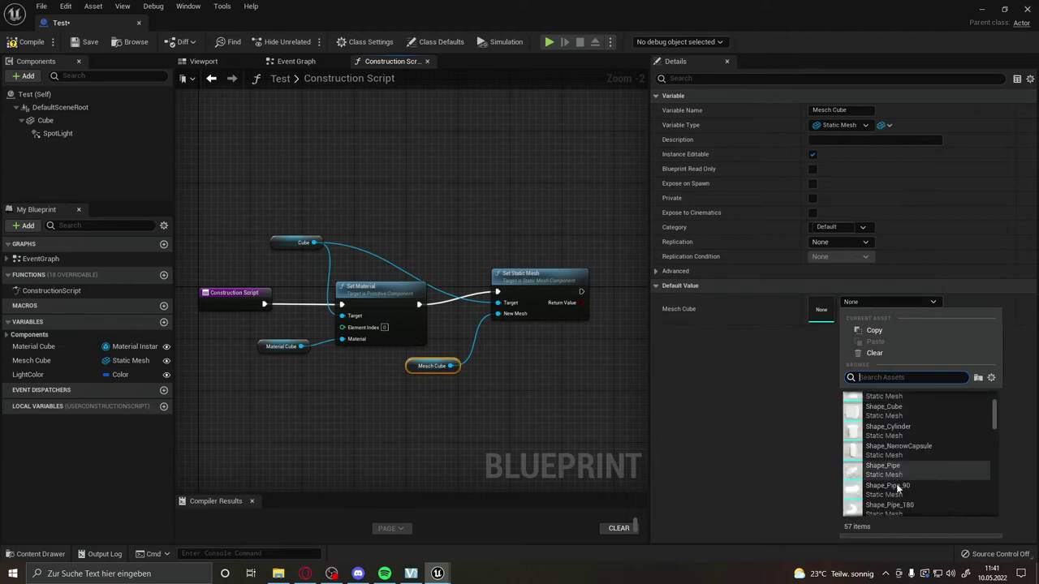
click(376, 372)
click(846, 315)
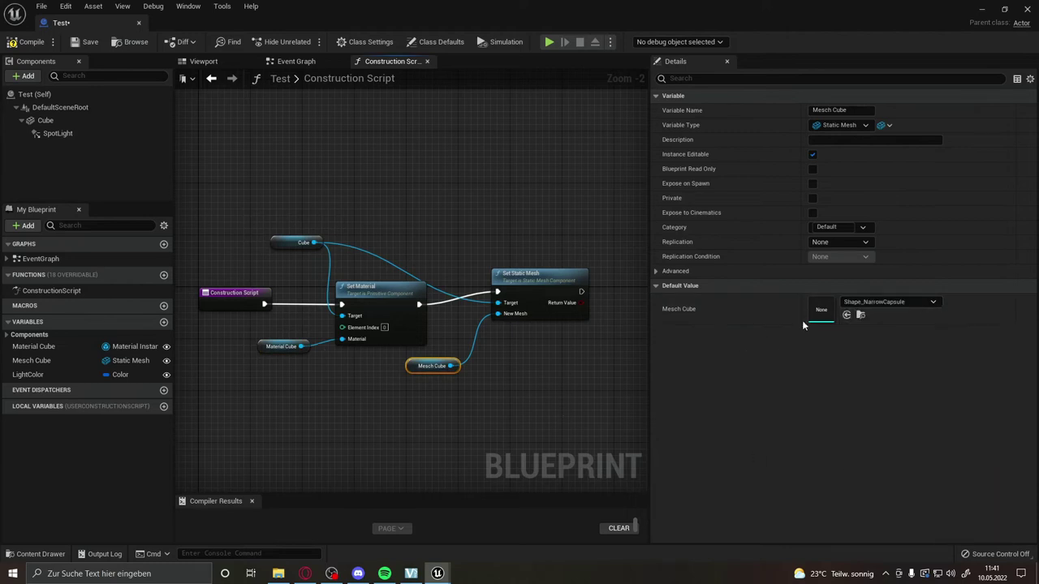
mouse_move(580, 407)
right_down()
mouse_move(448, 421)
mouse_move(461, 403)
right_up()
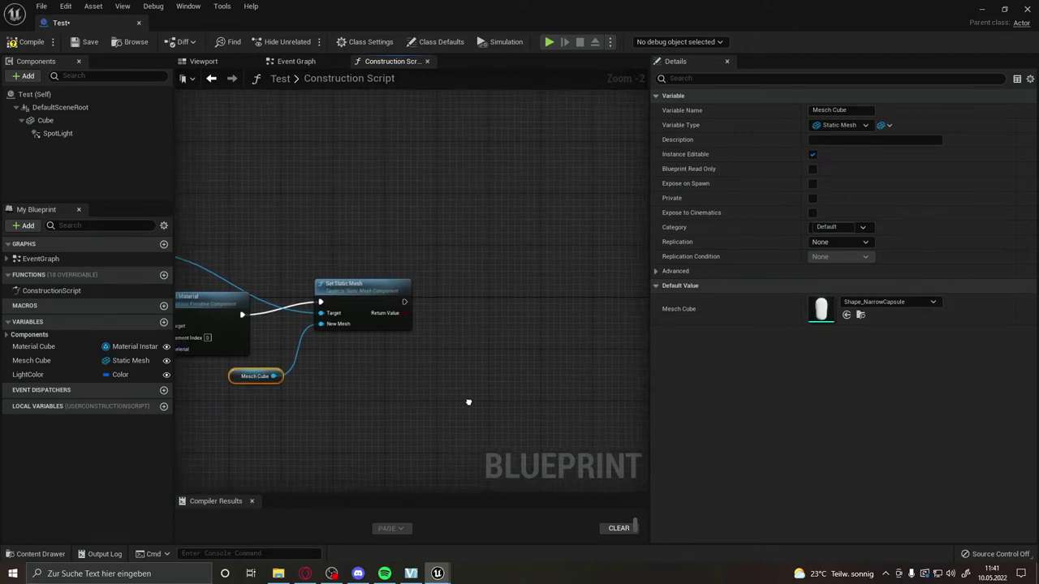
Add a Set Intensity (SpotLight) node after Set Static Mesh, found by searching 'set intens'
right_click(462, 401)
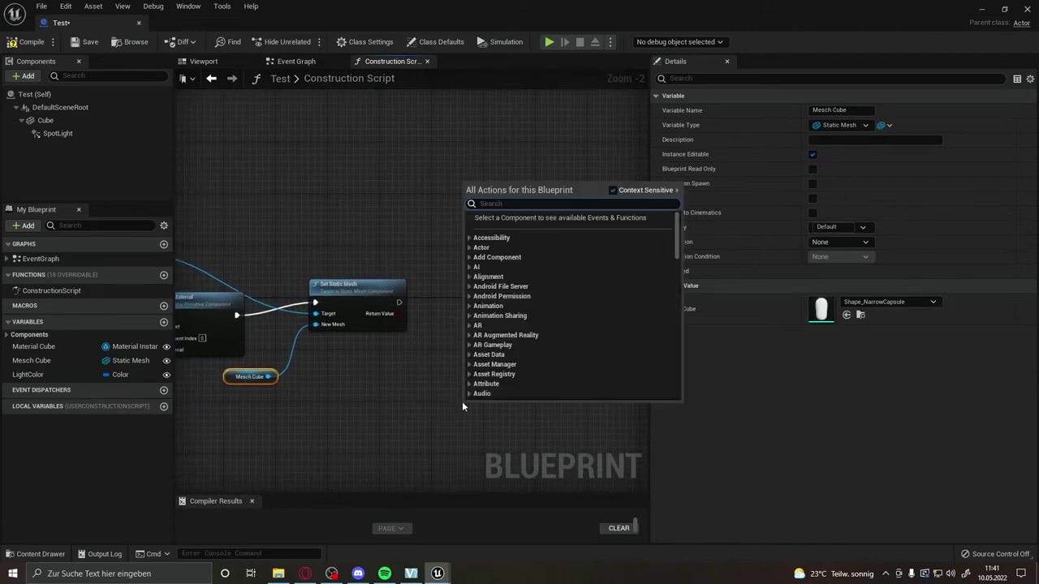
click(423, 437)
right_drag(417, 385, 592, 235)
scroll(592, 235, down, 1)
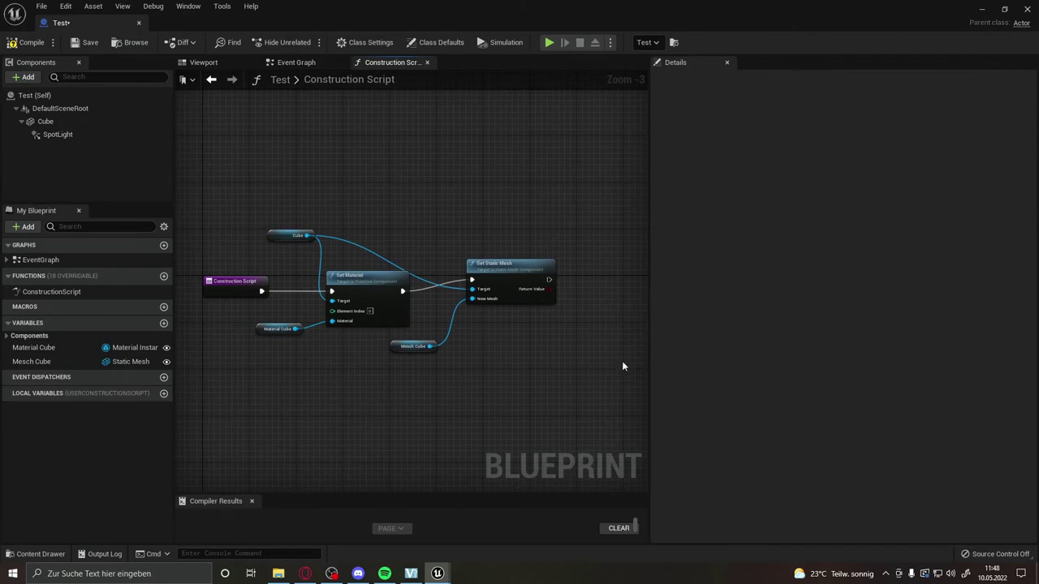
right_drag(644, 335, 478, 356)
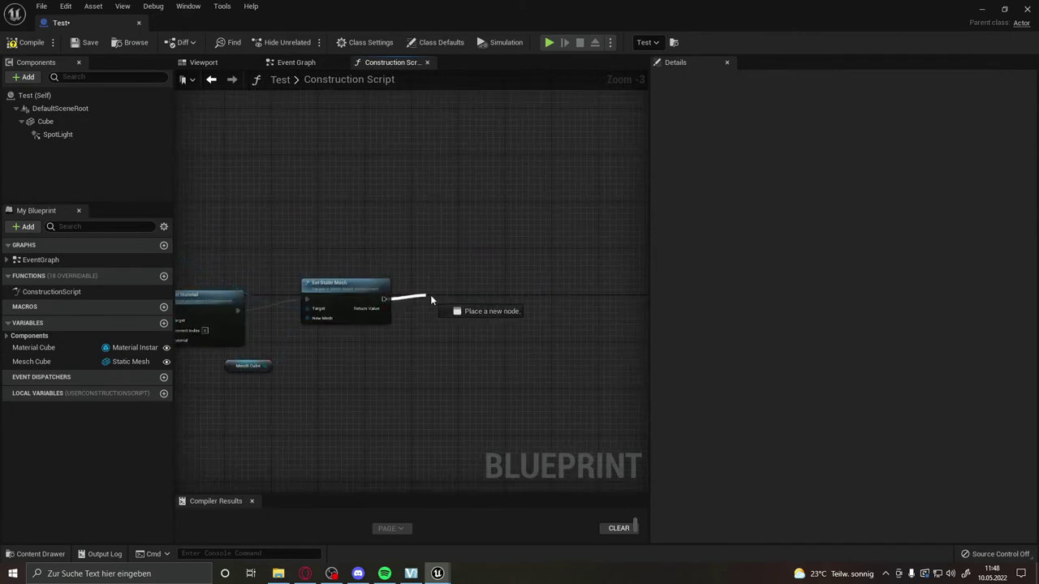
drag(383, 299, 432, 298)
text(set intensd)
key(BackSpace)
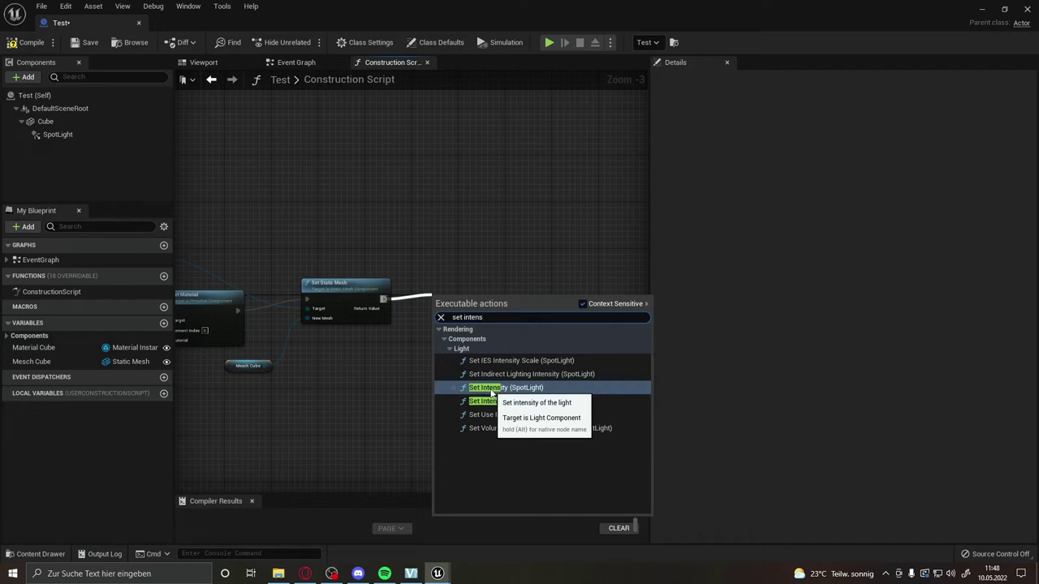
click(493, 388)
drag(454, 306, 472, 289)
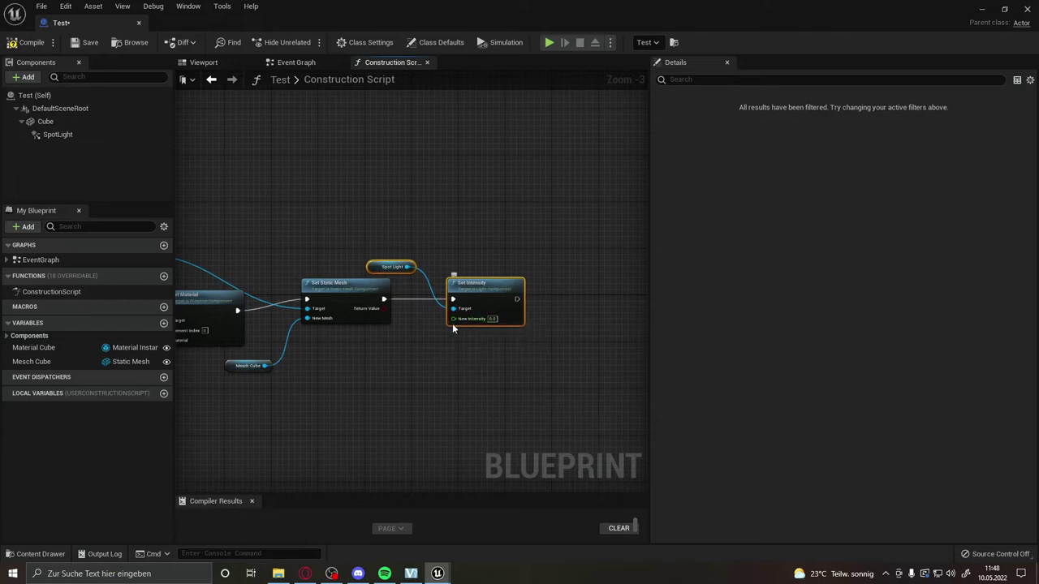
scroll(452, 318, up, 3)
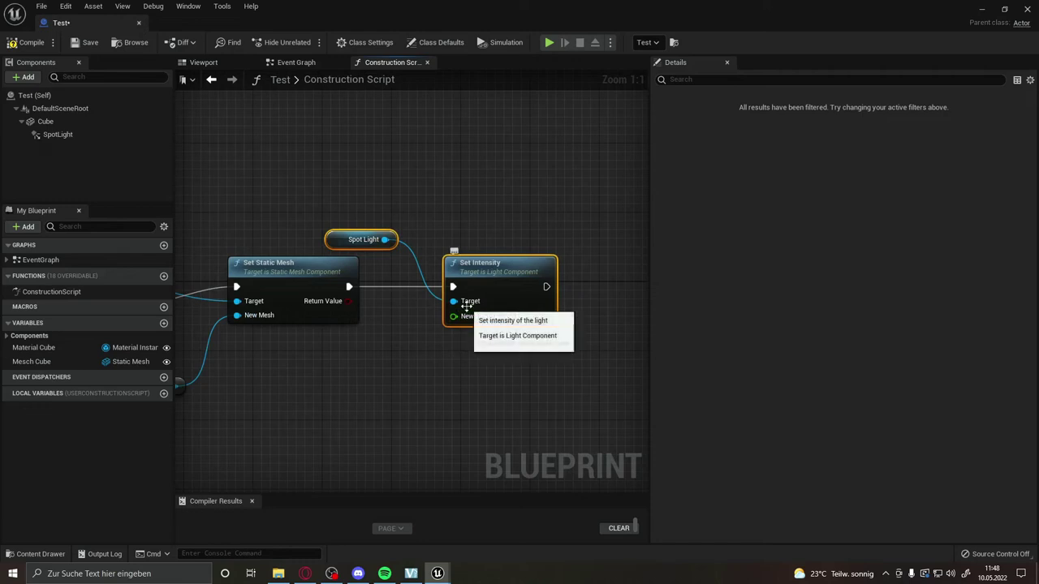
Create an instance-editable variable Licht Stärke and place its getter below Set Intensity
click(163, 323)
text(Licht St)
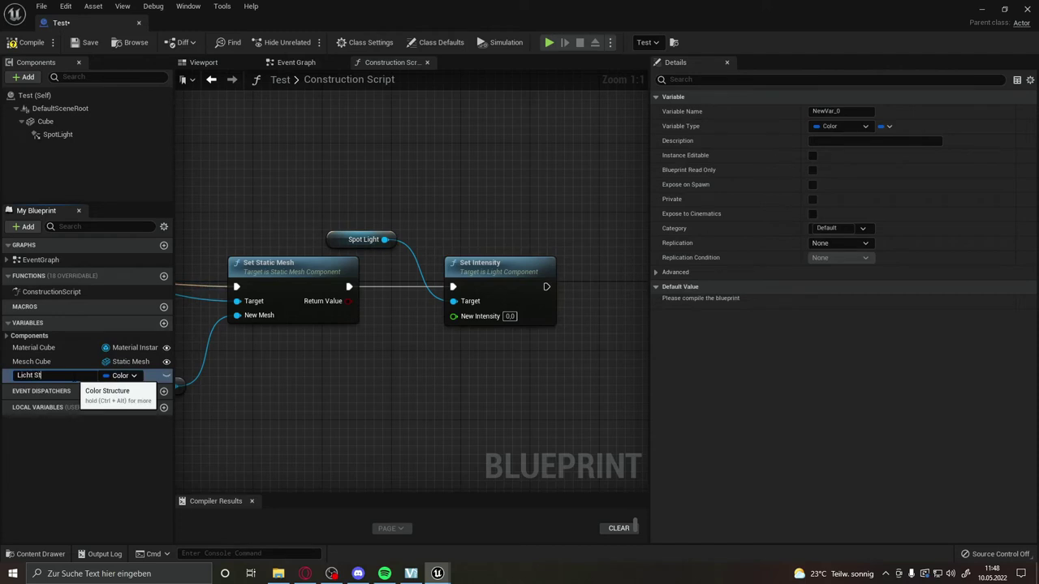
text(ärke)
key(Return)
click(120, 375)
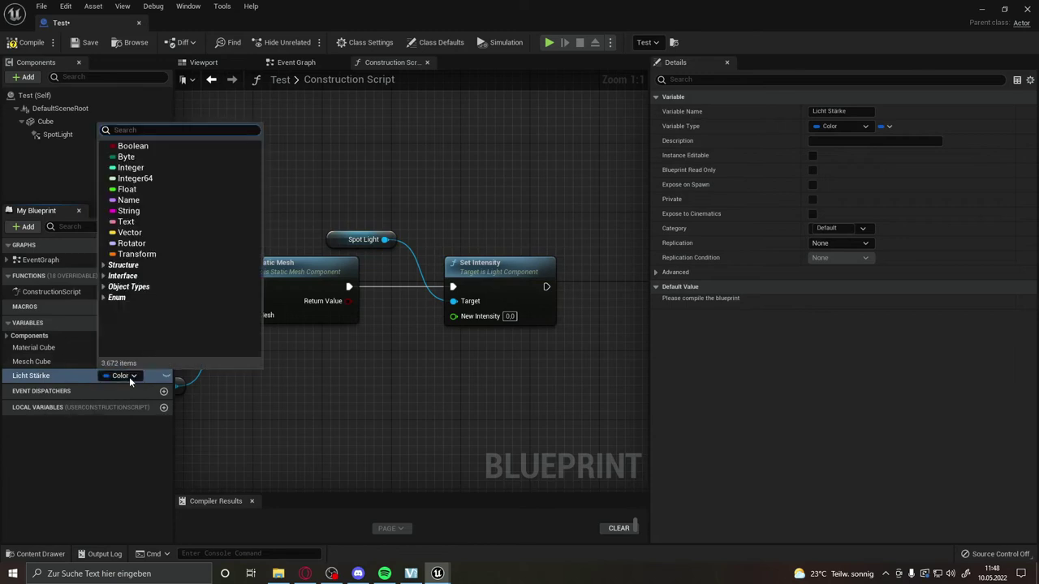
key(Escape)
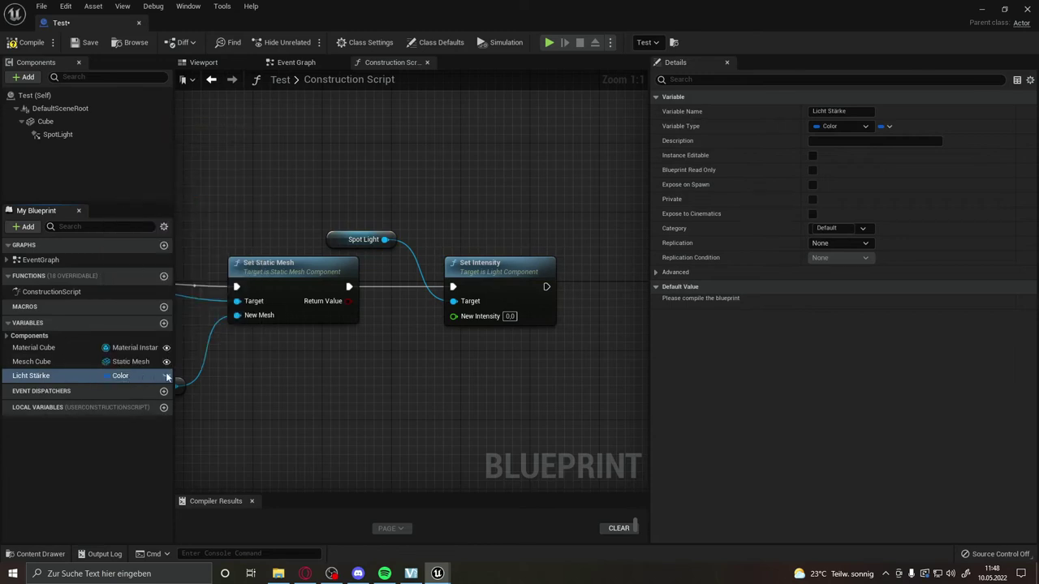
click(166, 375)
mouse_move(420, 344)
mouse_down()
mouse_move(398, 353)
mouse_move(454, 316)
mouse_up()
click(426, 374)
drag(404, 360, 361, 350)
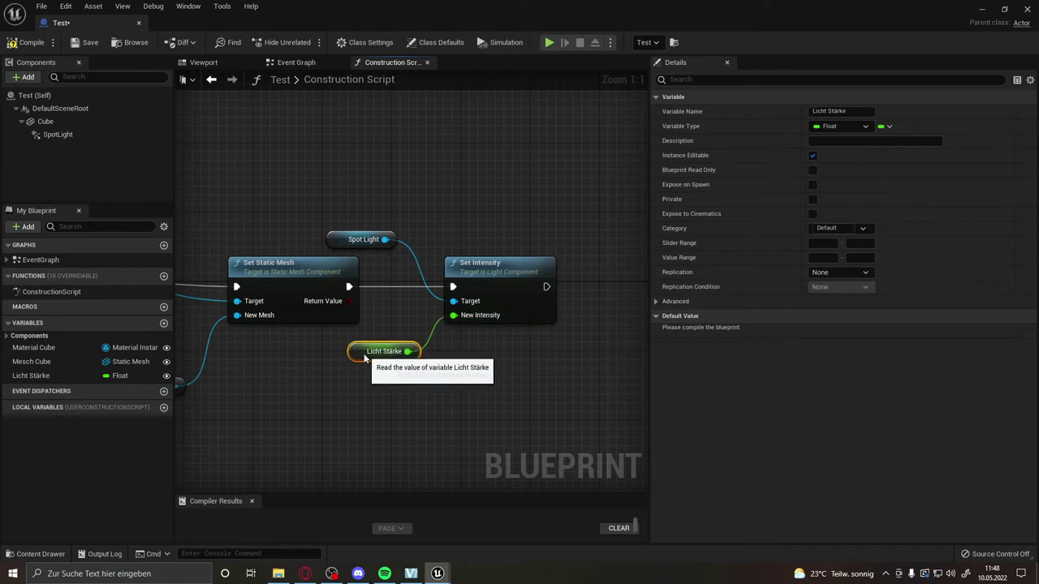
Compile and save the blueprint, then give Licht Stärke a default value of 100.0
click(27, 45)
click(88, 45)
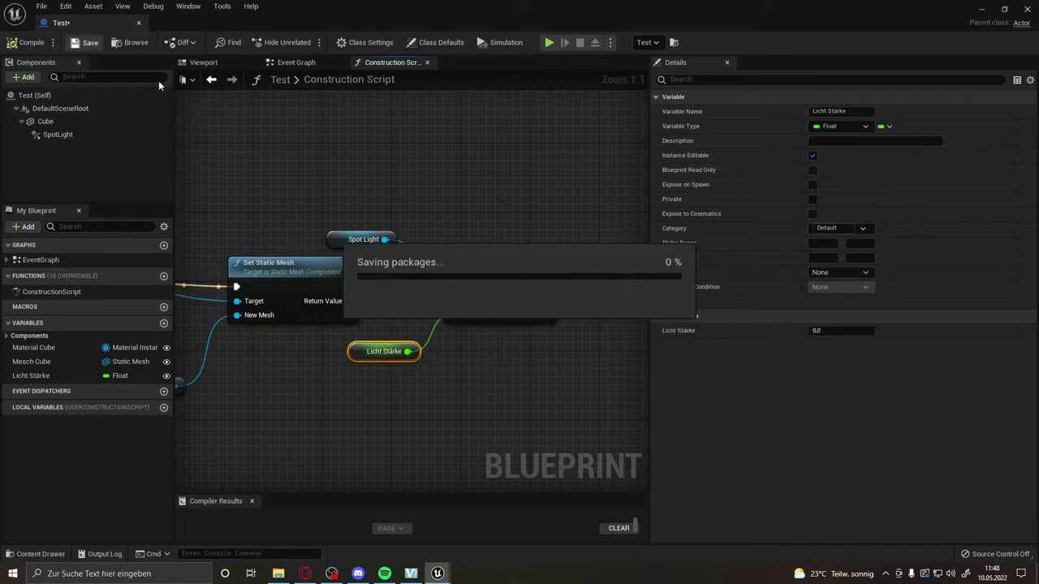
click(819, 330)
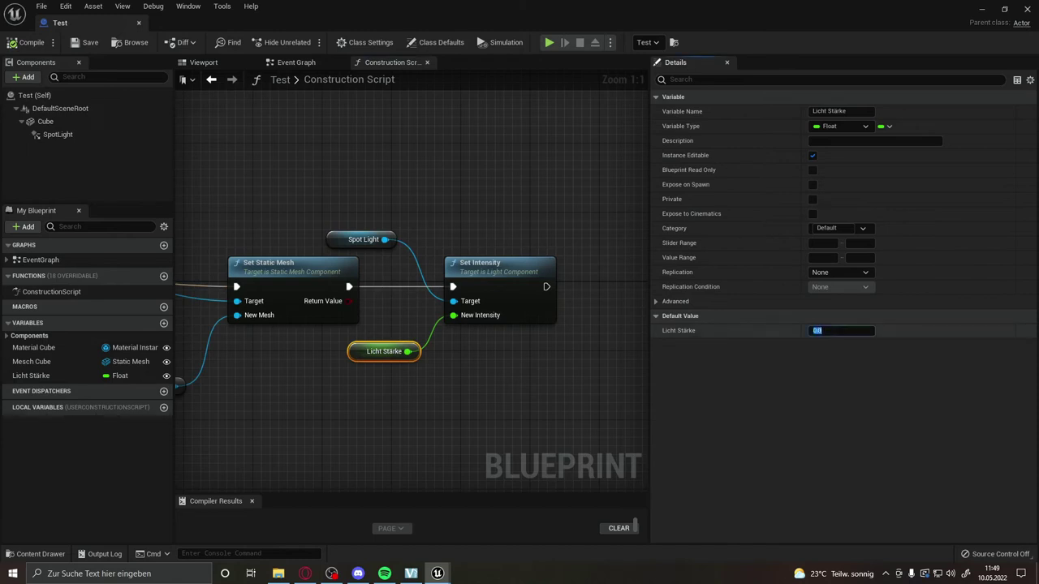
text(100)
key(Return)
mouse_move(547, 378)
right_down()
mouse_move(349, 401)
mouse_move(397, 417)
right_up()
Add Set Light Color after Set Intensity and wire the Spot Light into its Target
drag(416, 304, 489, 307)
text(set light col)
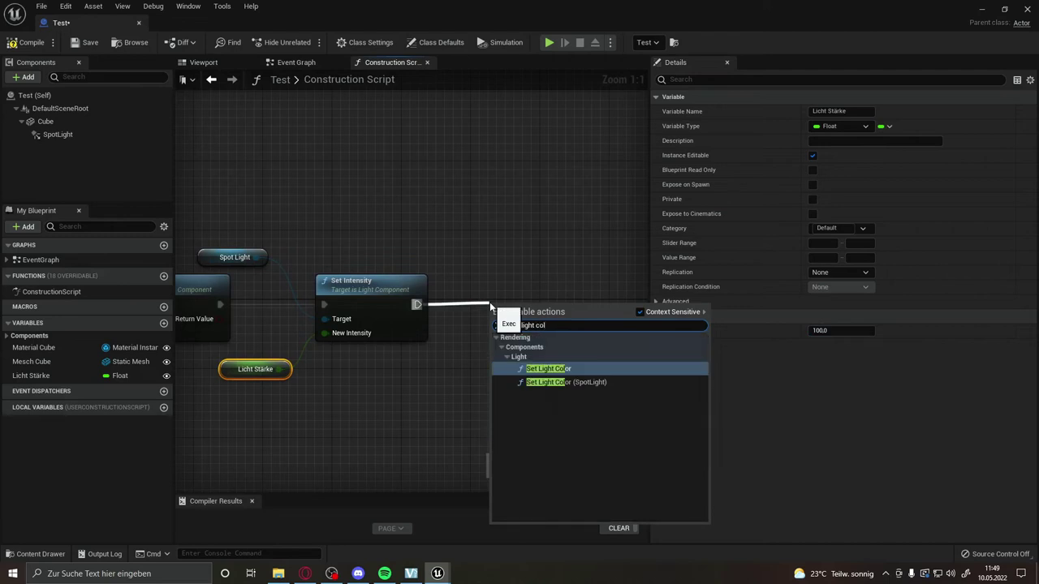
key(Escape)
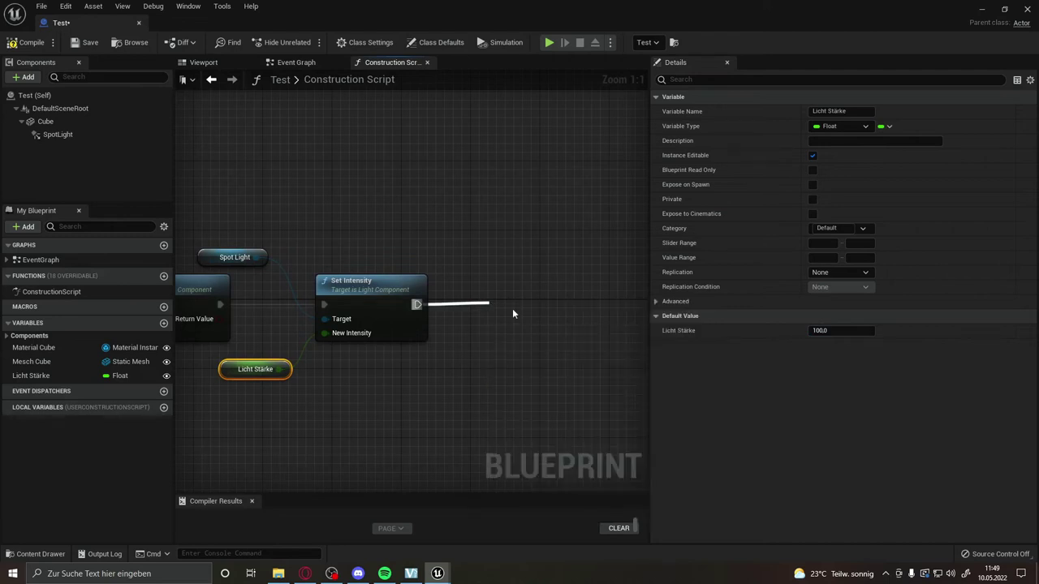
drag(509, 309, 501, 266)
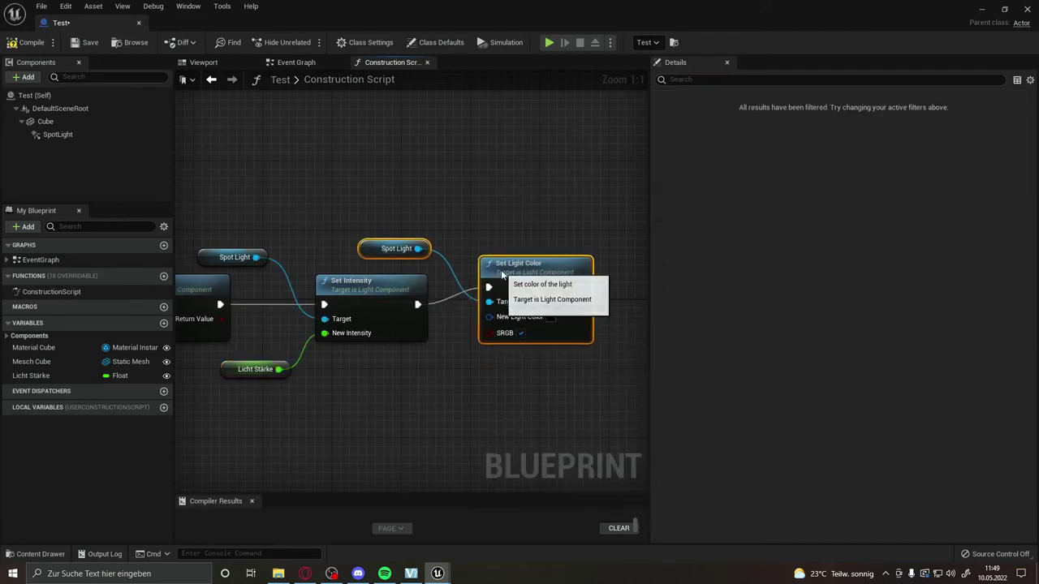
drag(332, 206, 414, 254)
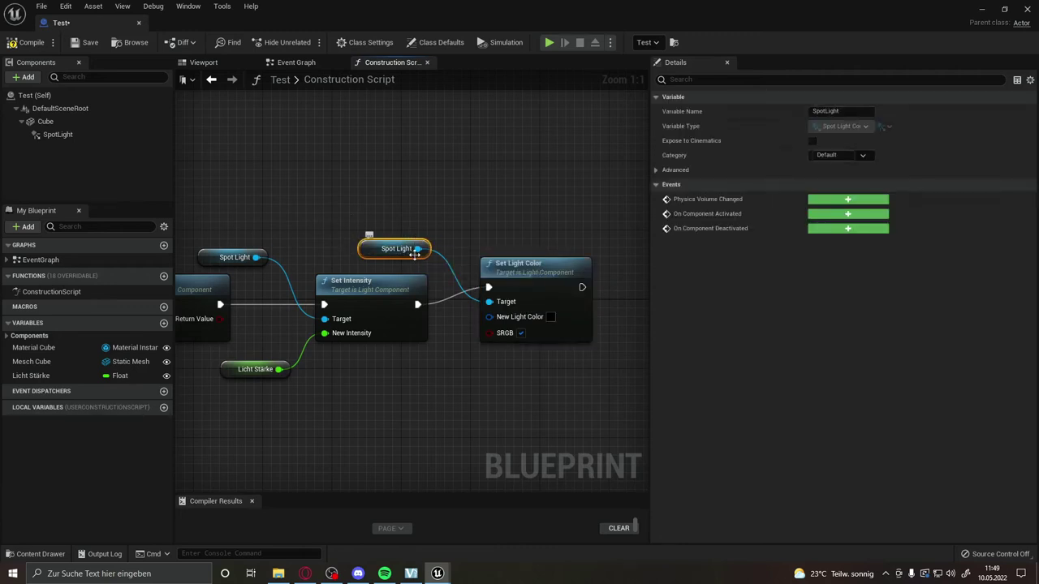
key(Delete)
drag(257, 257, 491, 304)
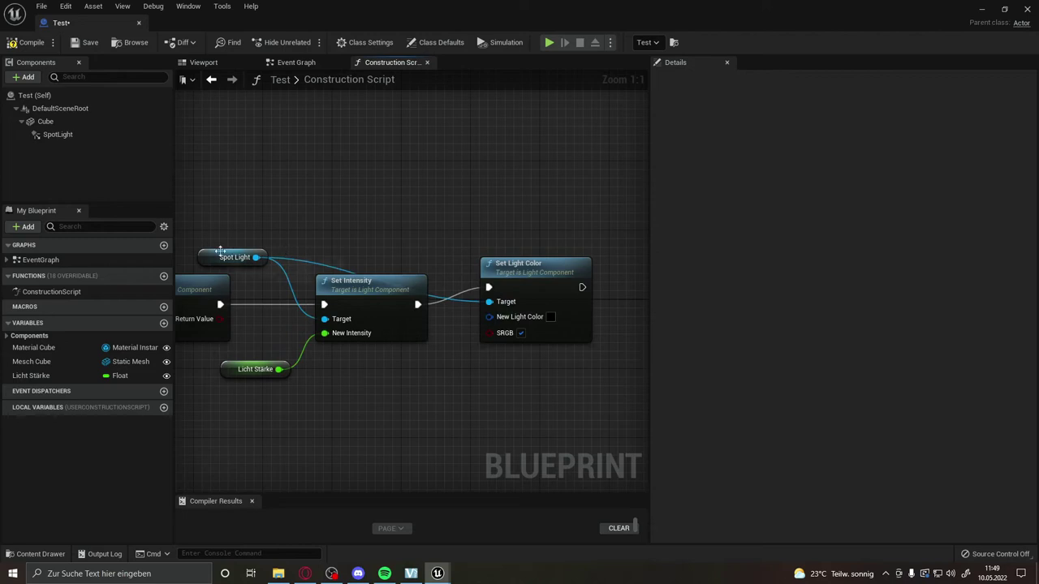
drag(221, 256, 267, 238)
right_drag(267, 238, 237, 195)
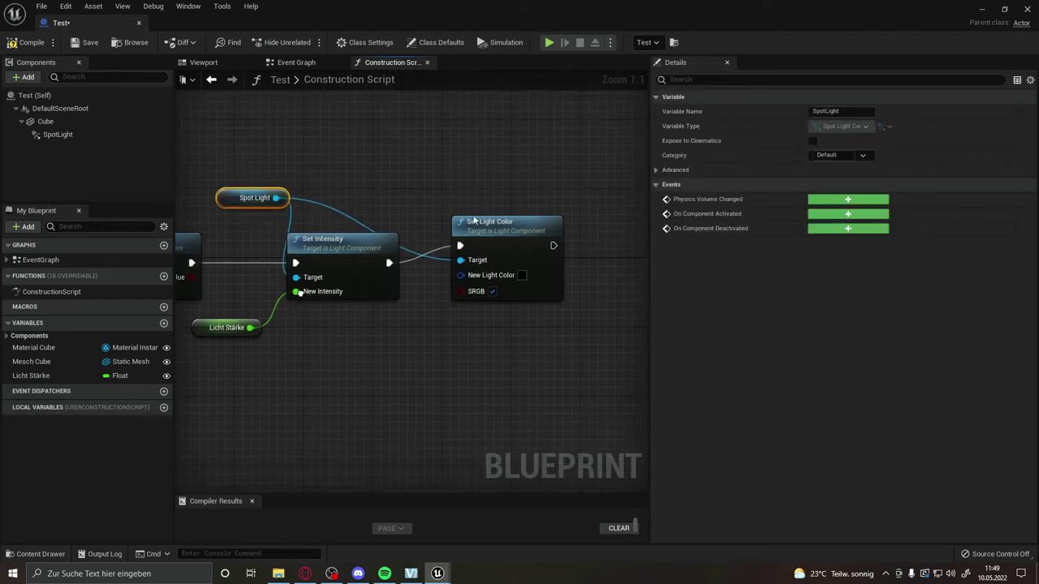
click(519, 217)
right_drag(452, 308, 464, 306)
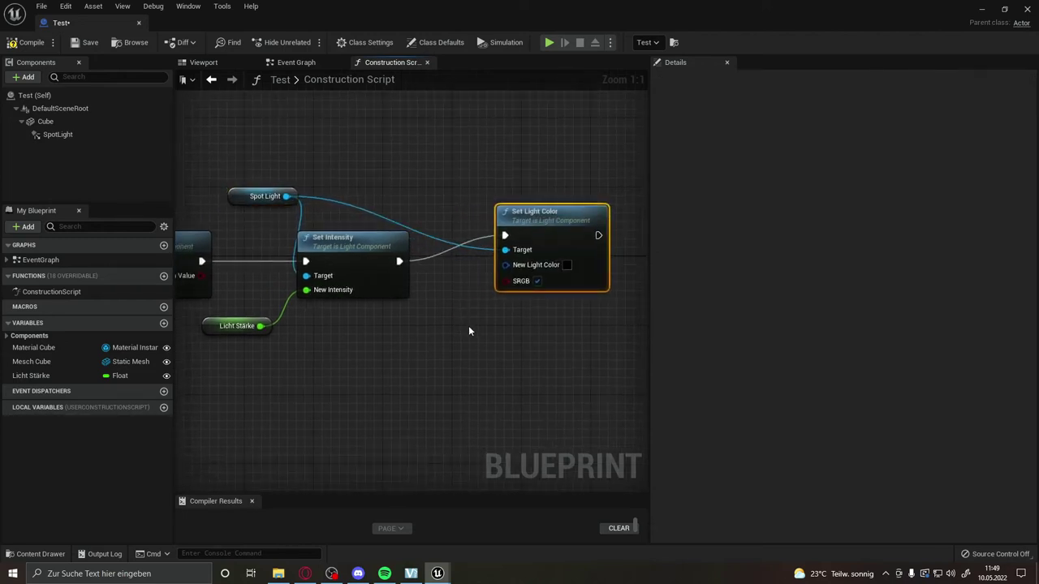
scroll(469, 330, down, 1)
click(465, 330)
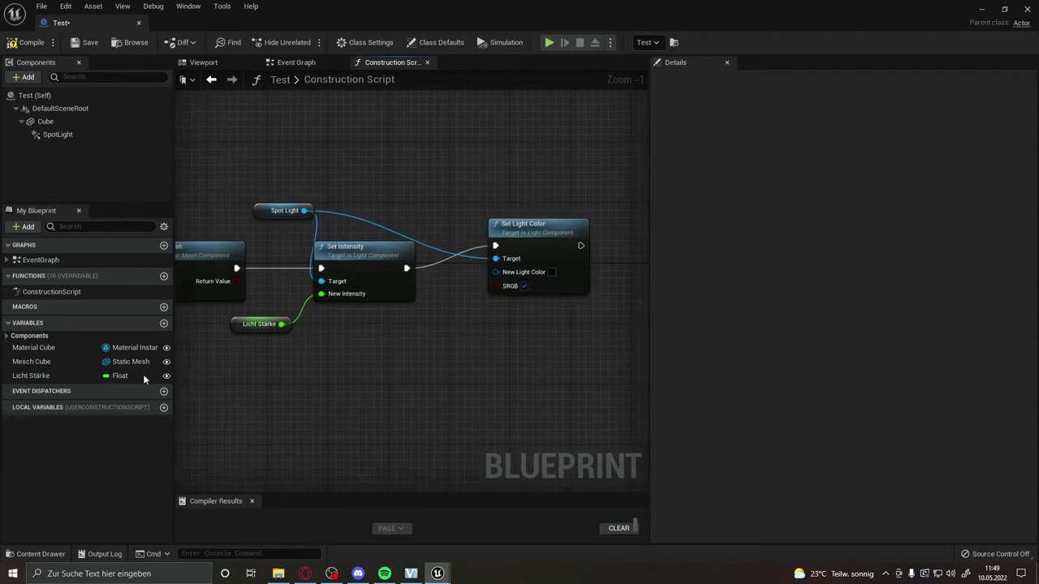
Create an instance-editable Color variable named Licht Farbe
click(163, 323)
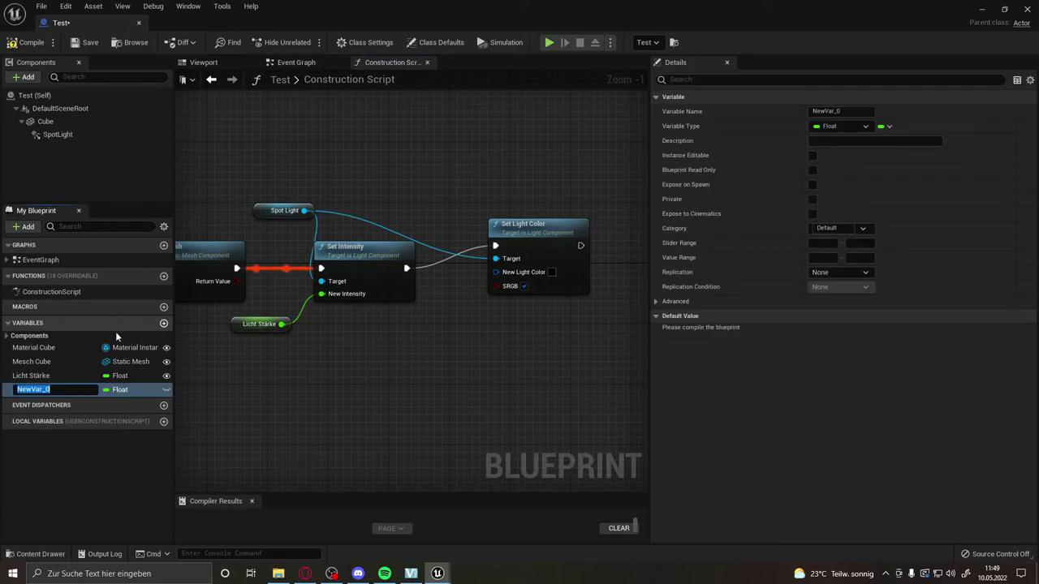
text(Licht Farbe)
key(Return)
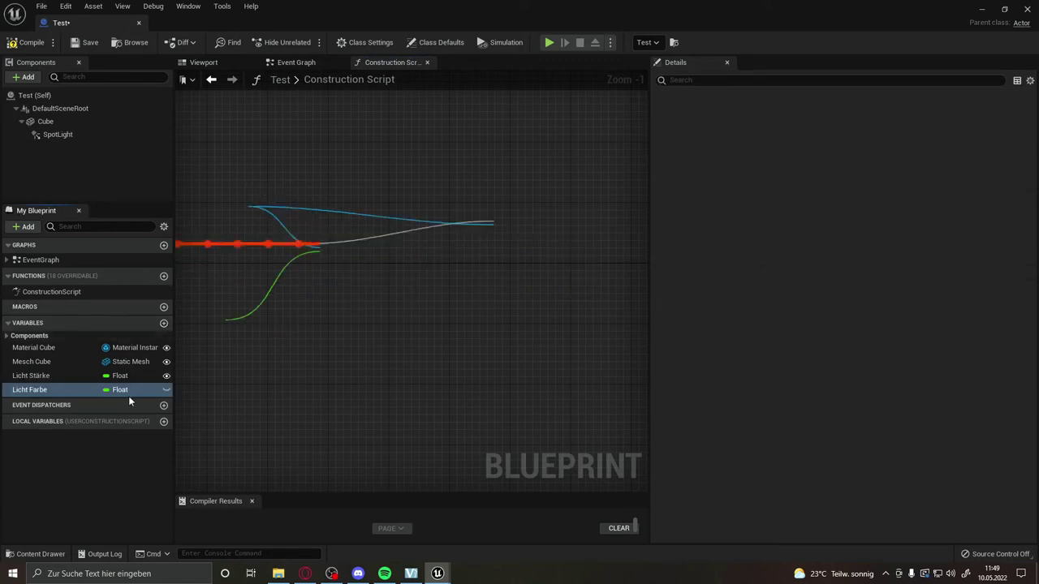
click(118, 391)
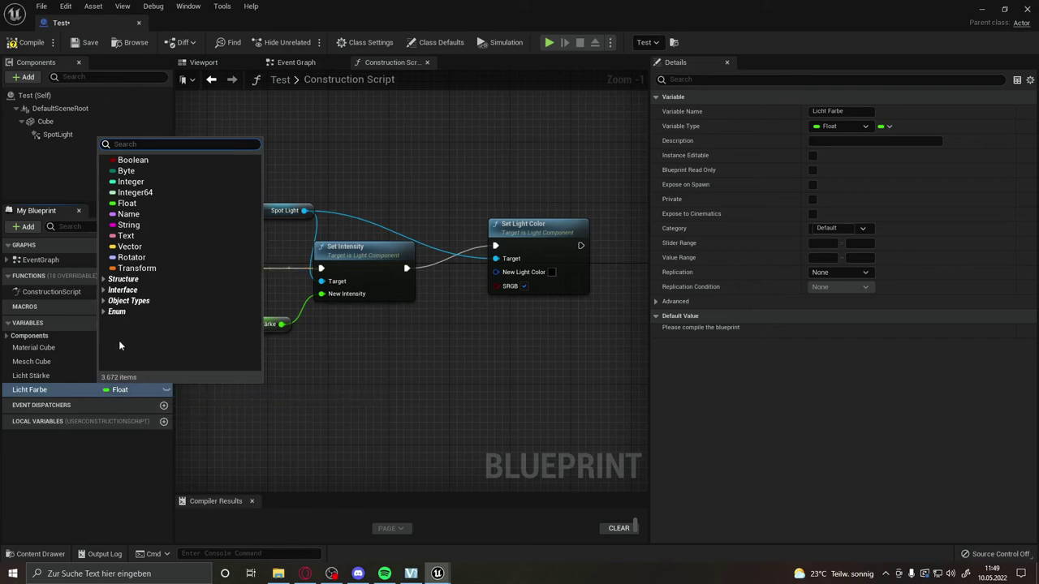
text(color)
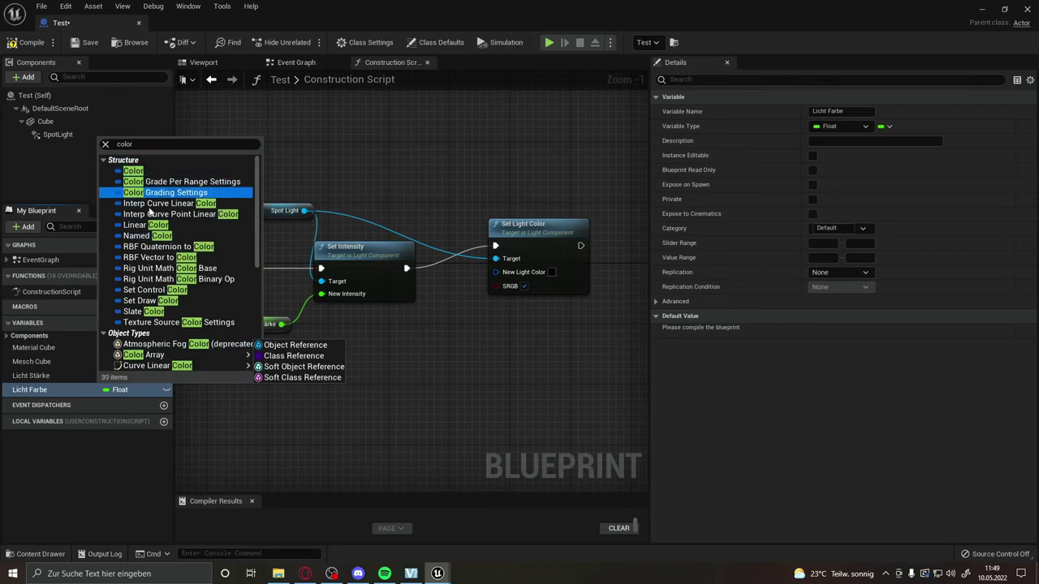
click(154, 171)
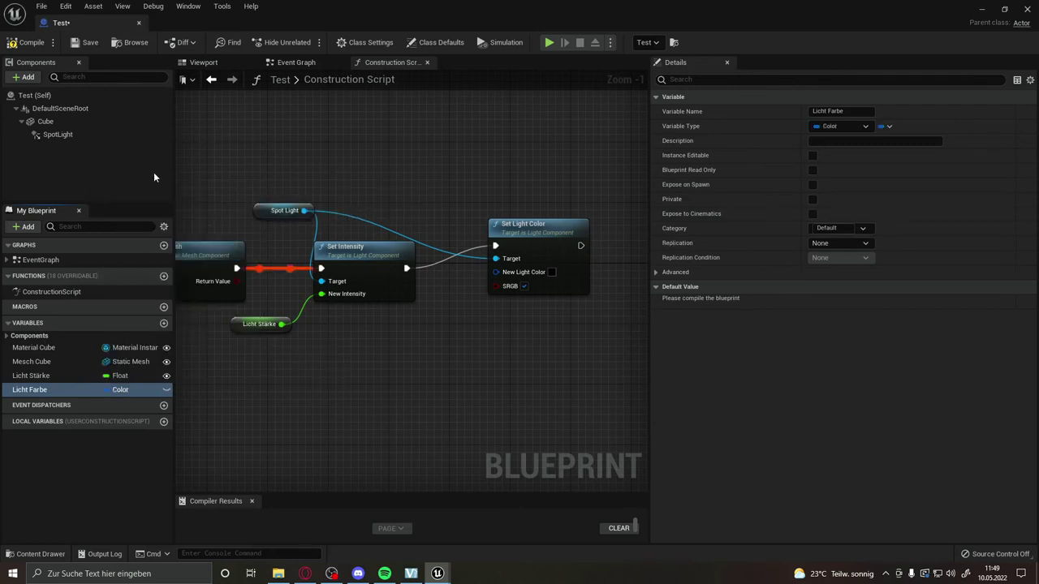
click(167, 389)
Wire a Licht Farbe getter into New Light Color, then compile and save
drag(118, 390, 421, 329)
click(454, 347)
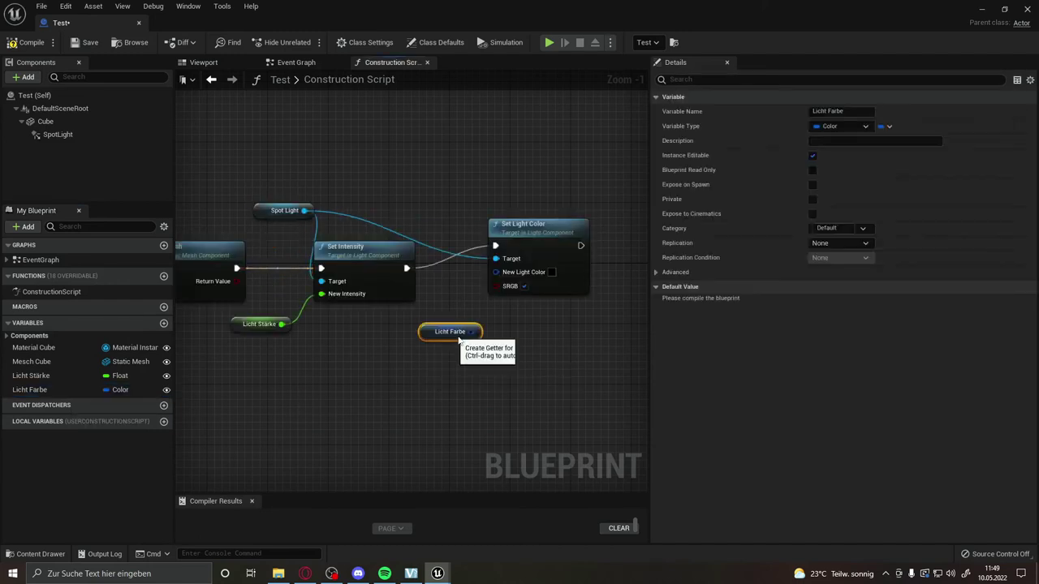
drag(471, 331, 497, 272)
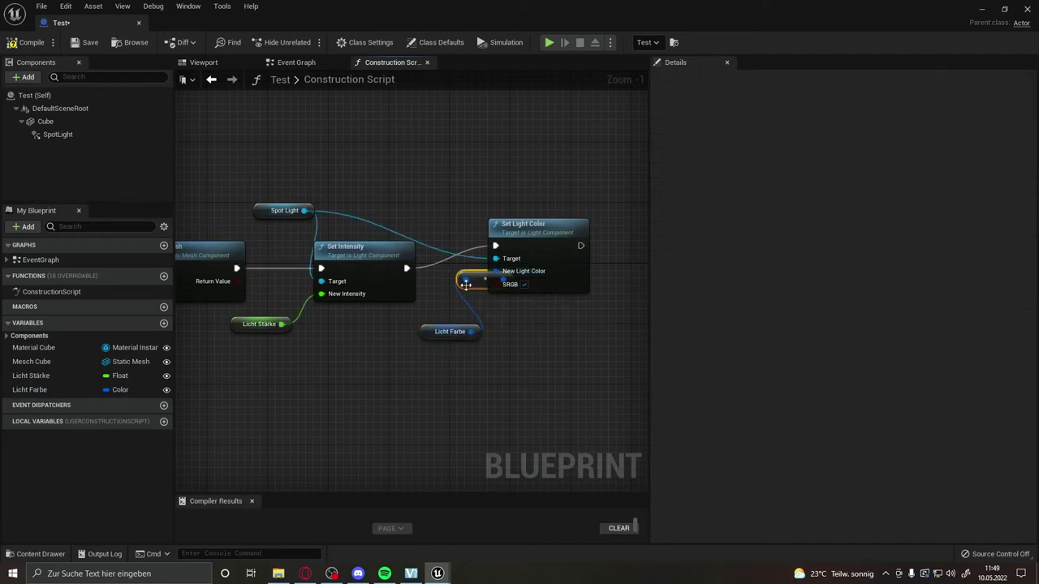
drag(423, 331, 377, 347)
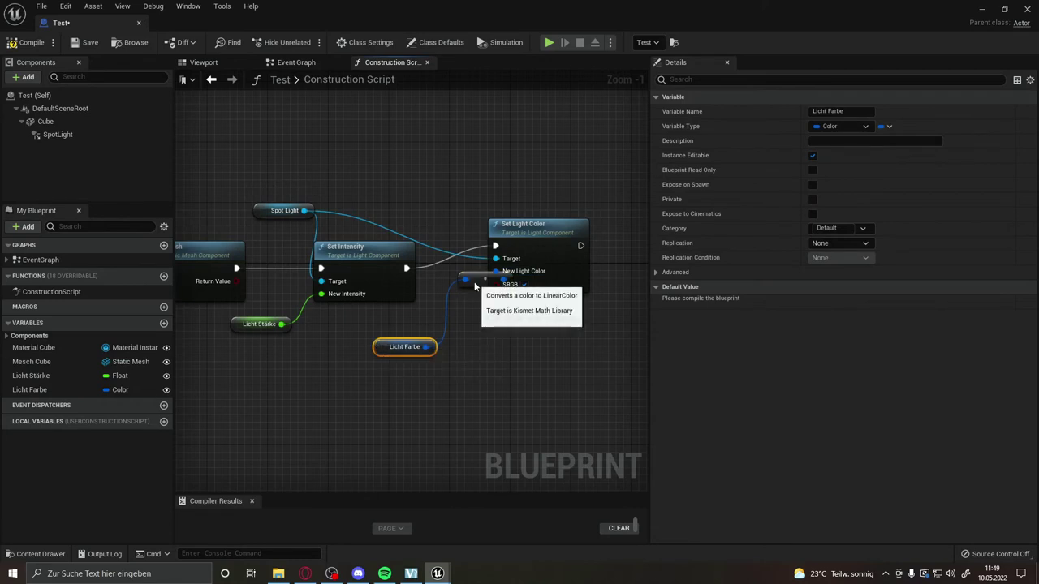
drag(475, 285, 445, 322)
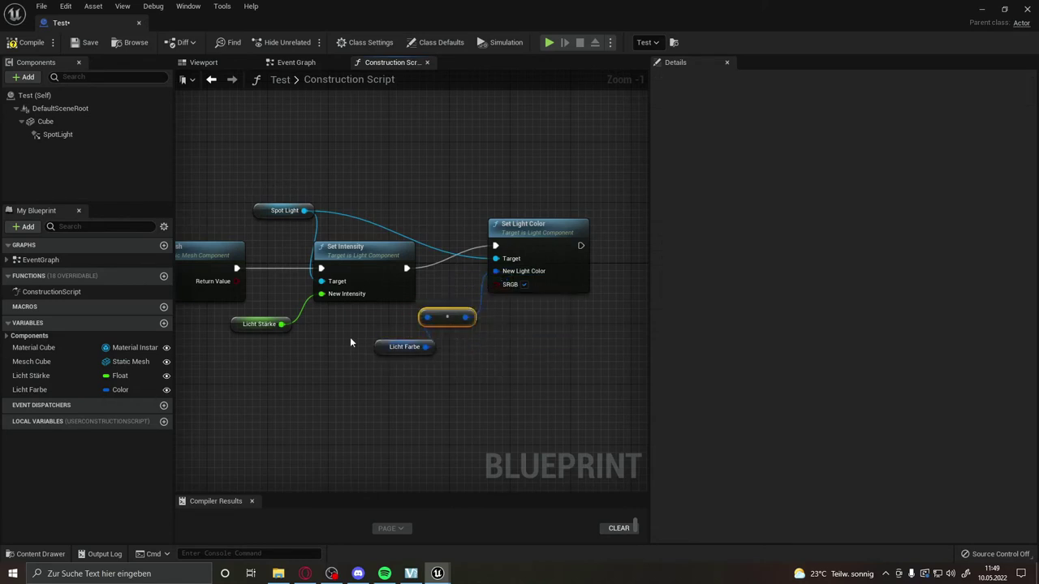
drag(381, 347, 351, 339)
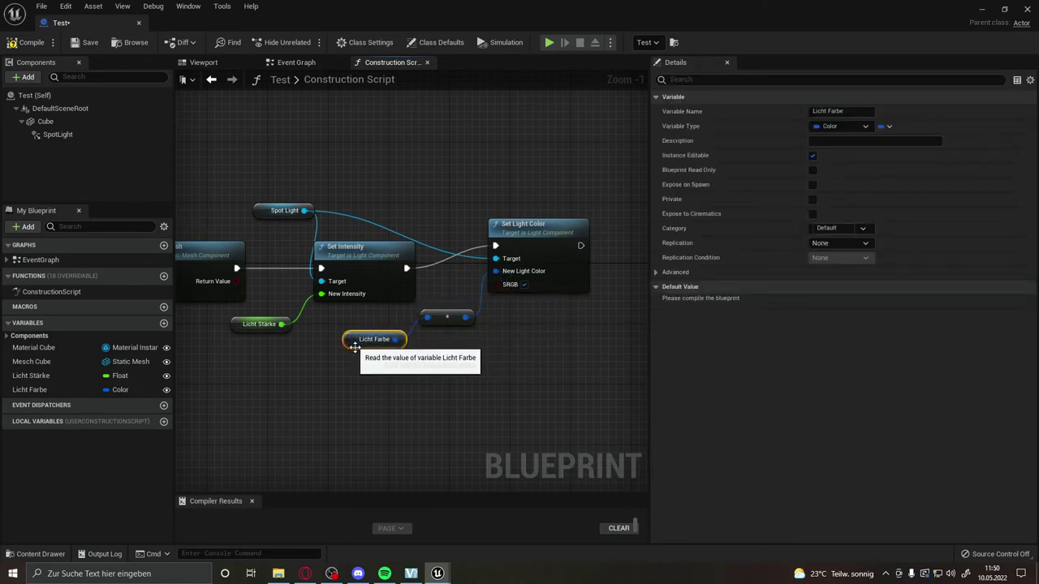
click(28, 42)
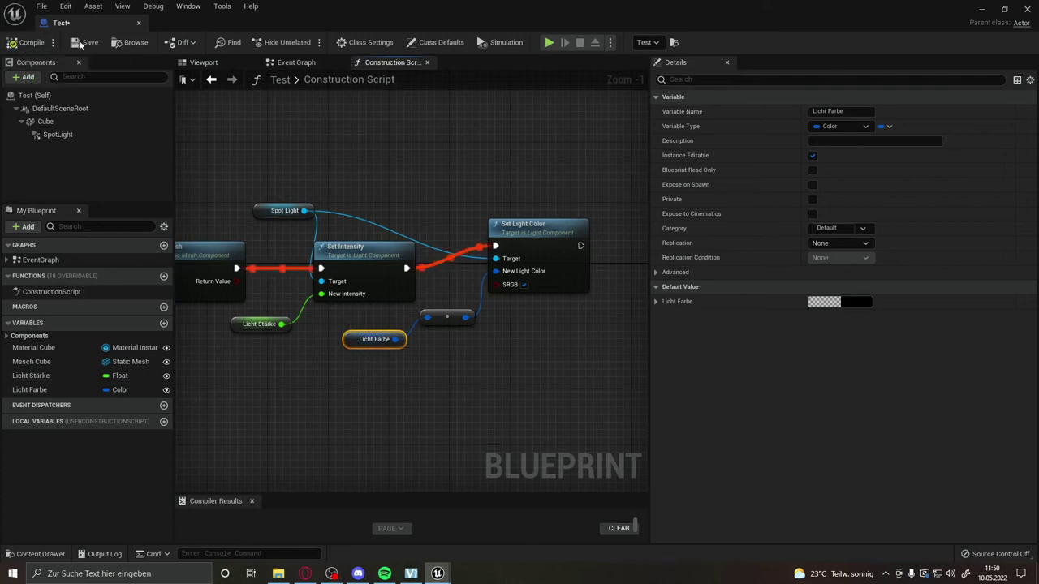
click(82, 45)
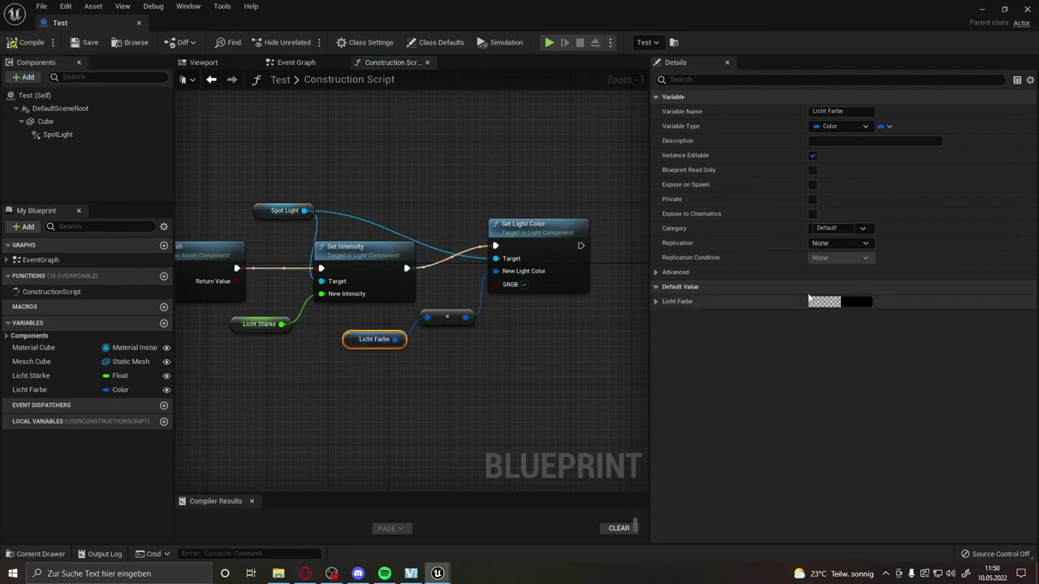
Set Licht Farbe's default to a bright, fully opaque magenta (A 1), then compile and save
click(825, 303)
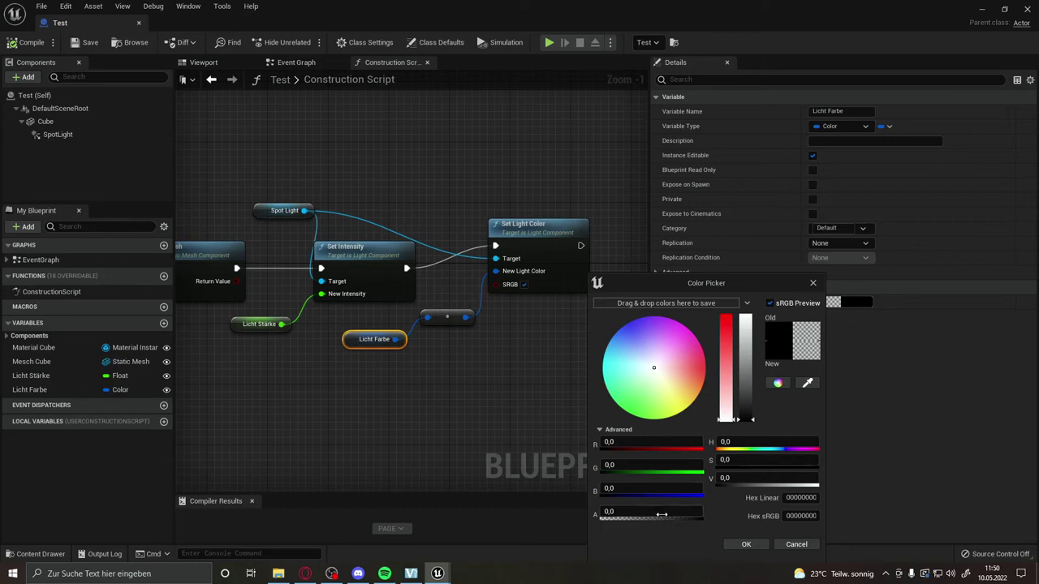
text(1)
key(Return)
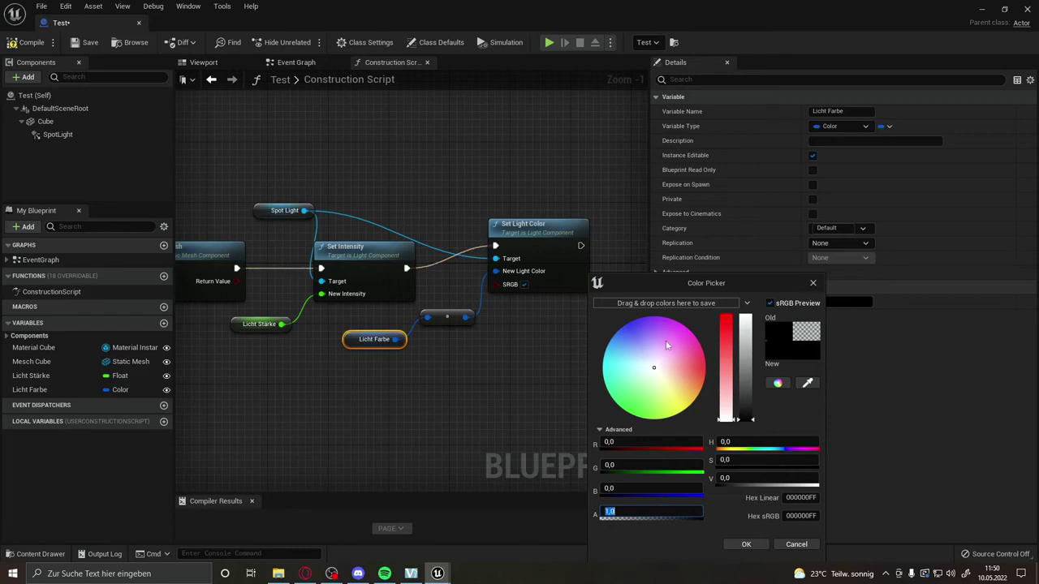
click(672, 324)
click(742, 331)
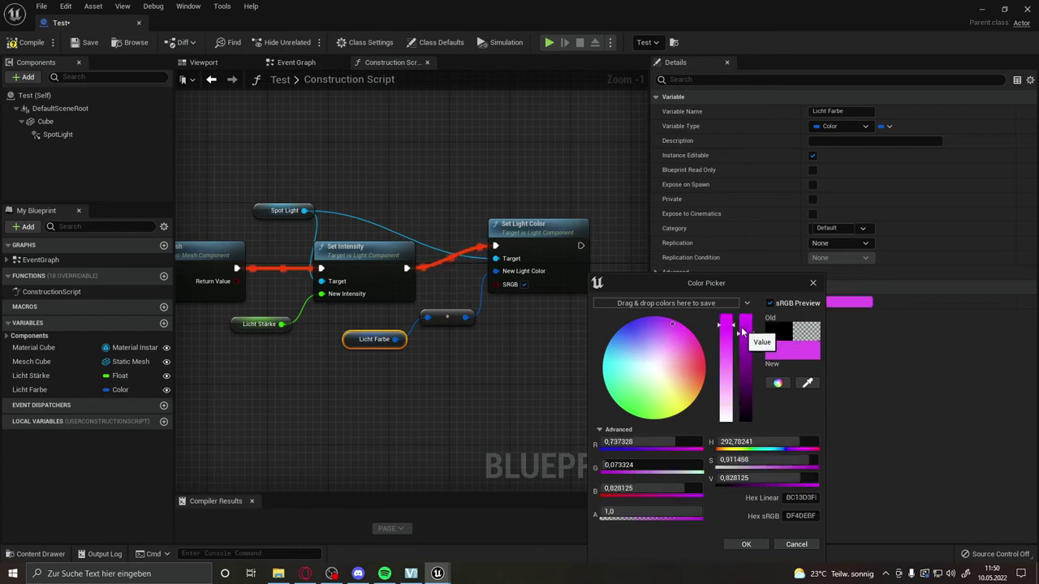
click(745, 544)
click(7, 39)
click(96, 47)
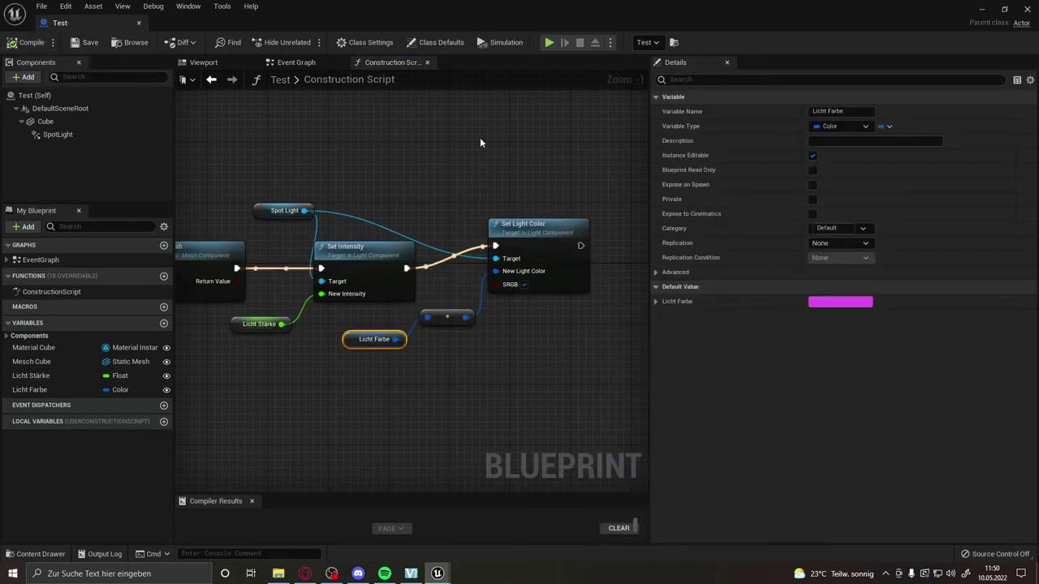
right_drag(426, 350, 483, 342)
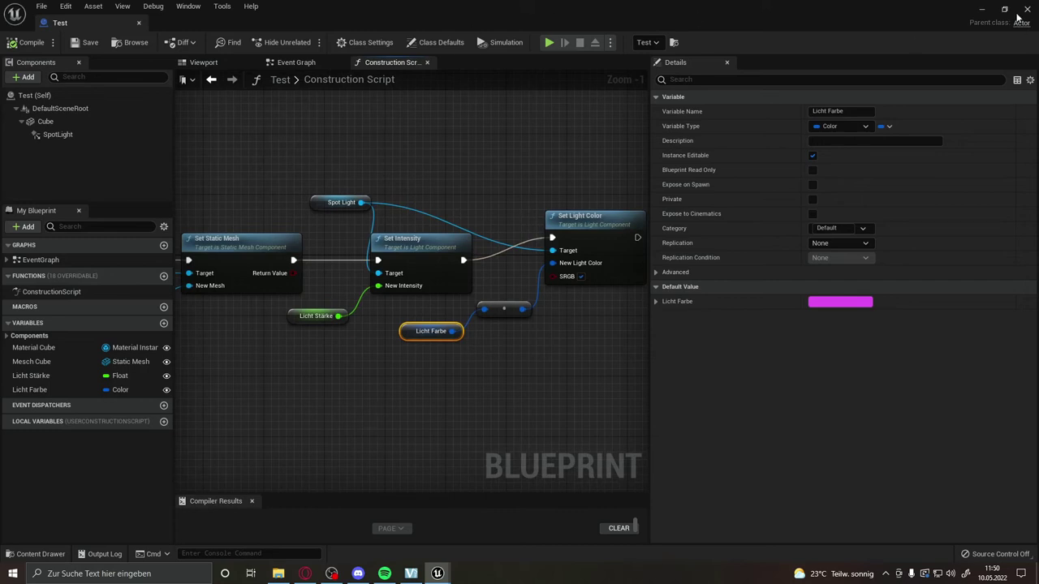
In the level, move the Test sphere along X from 910 to 970 with the translate gizmo
click(984, 11)
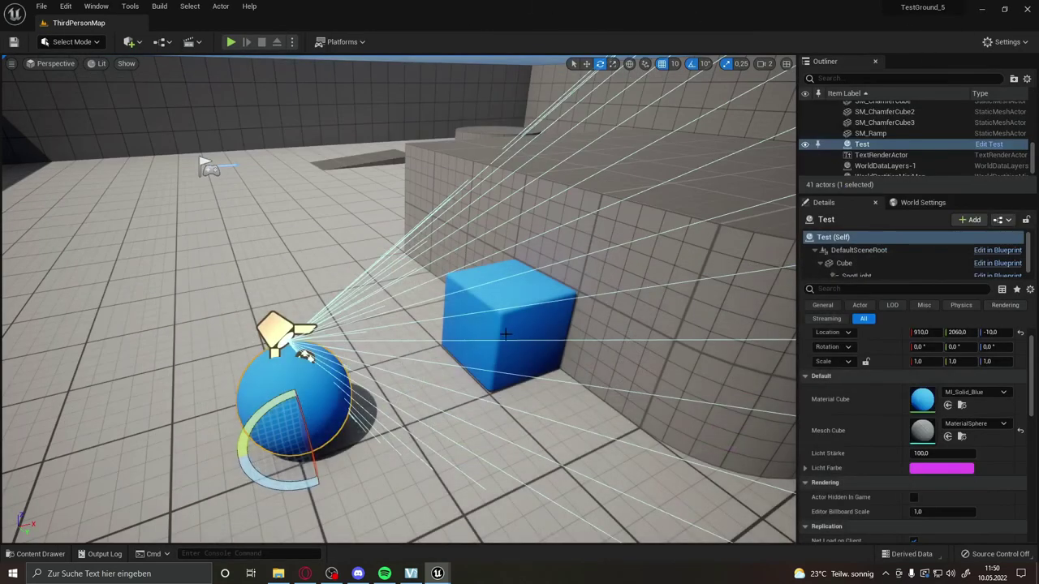
right_drag(504, 334, 602, 293)
right_drag(495, 336, 381, 406)
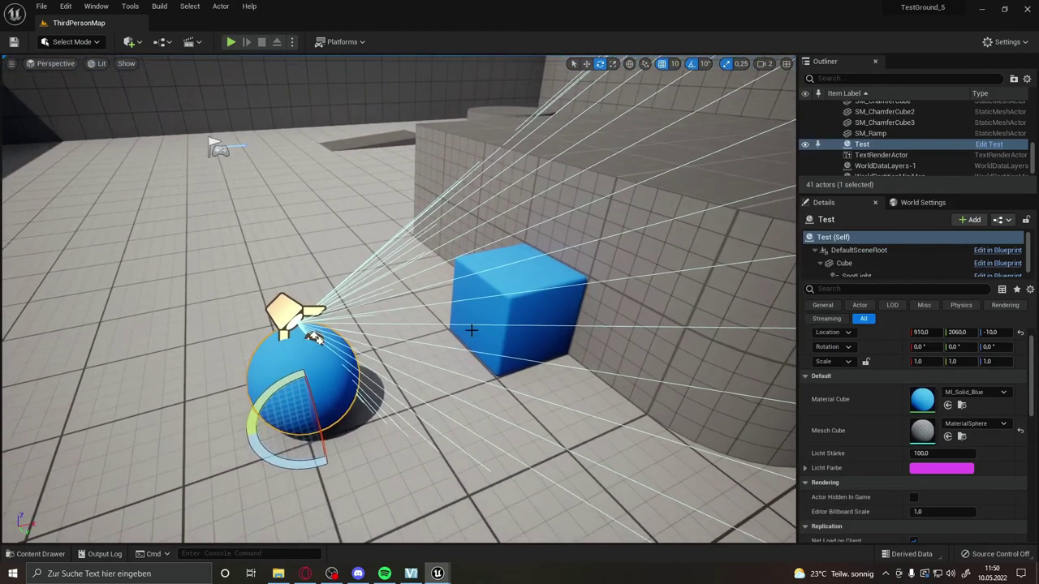
right_drag(469, 329, 526, 369)
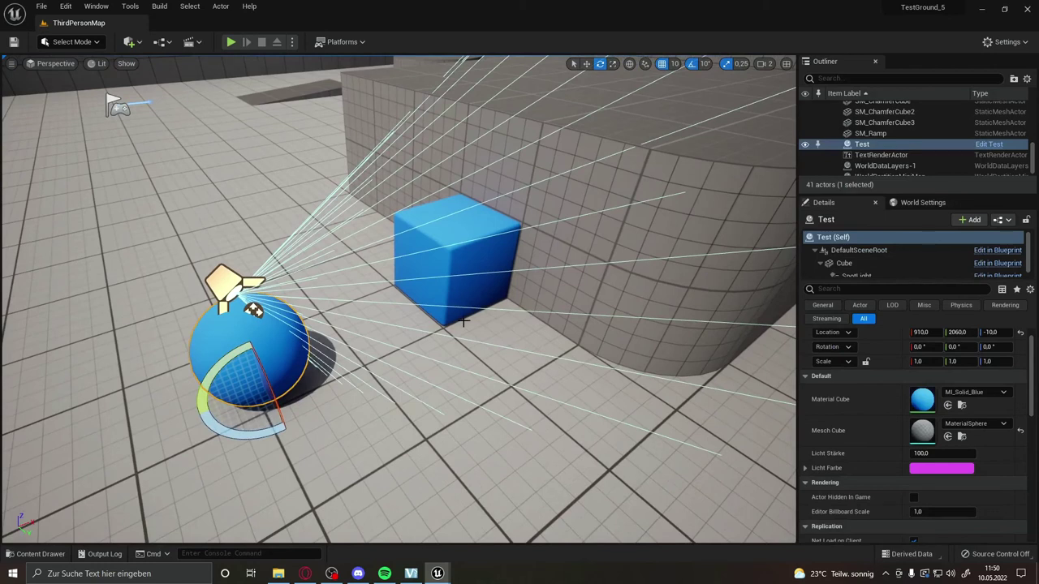
scroll(426, 318, down, 4)
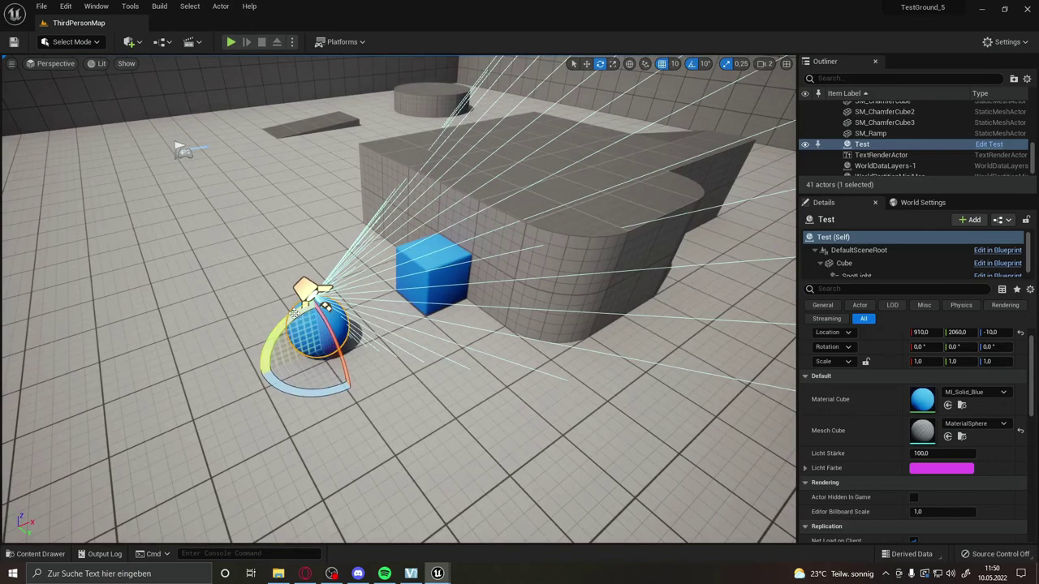
key(w)
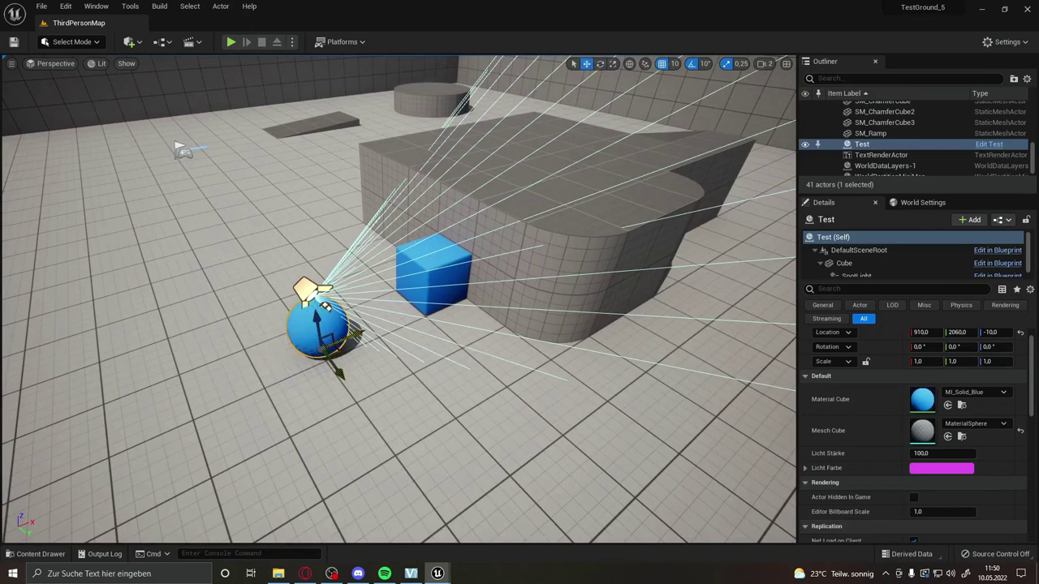
drag(351, 334, 490, 327)
scroll(490, 327, up, 2)
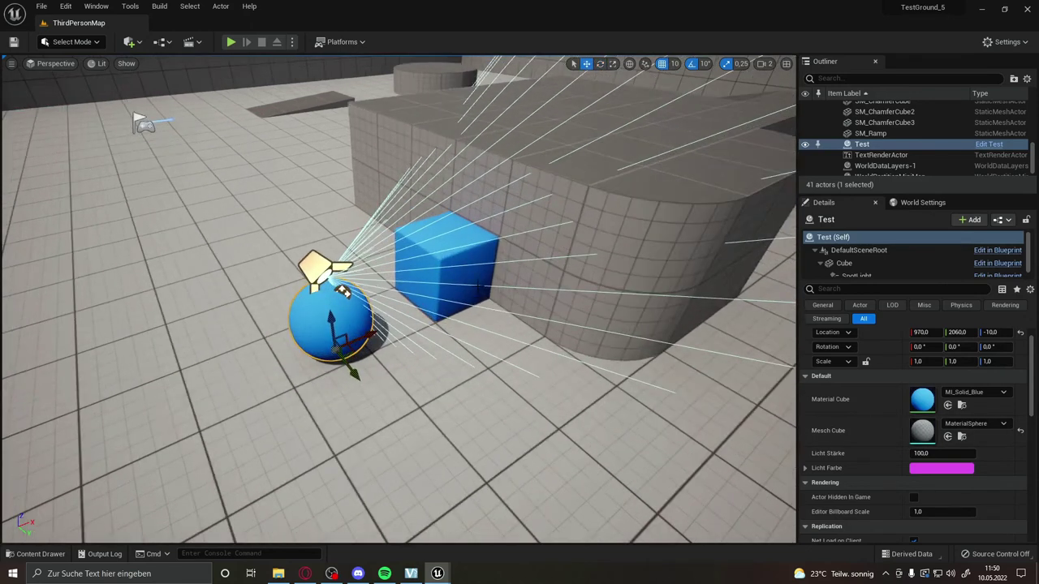
scroll(480, 290, up, 1)
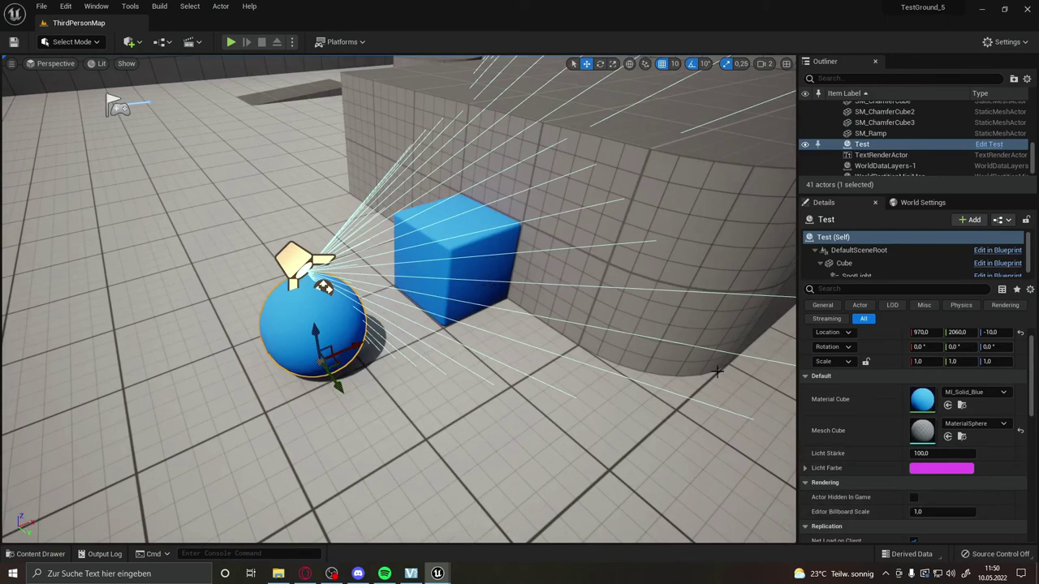
right_drag(432, 290, 439, 252)
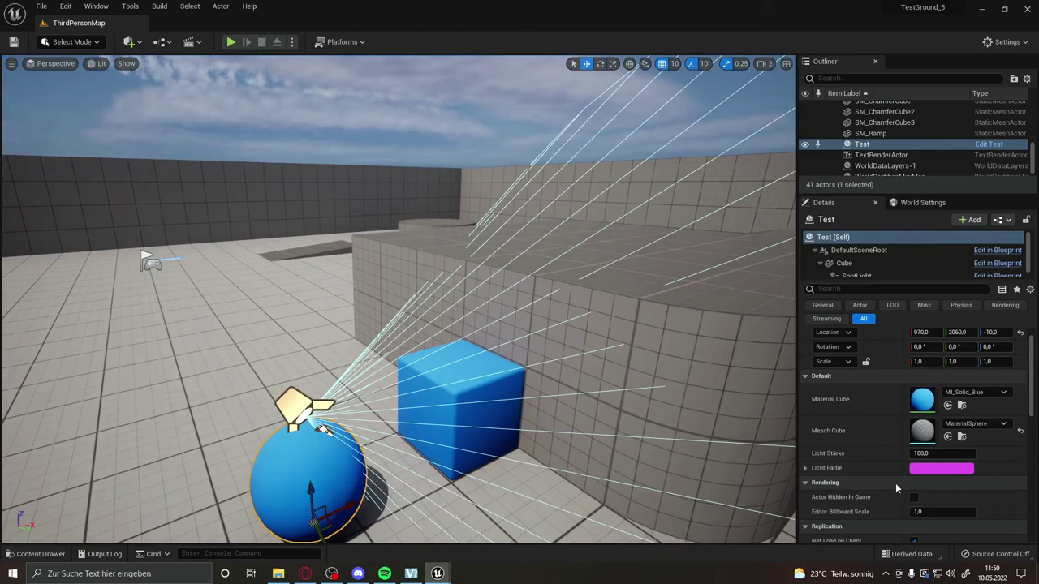
Set the Test actor's Licht Stärke to 1000
click(934, 453)
text(500)
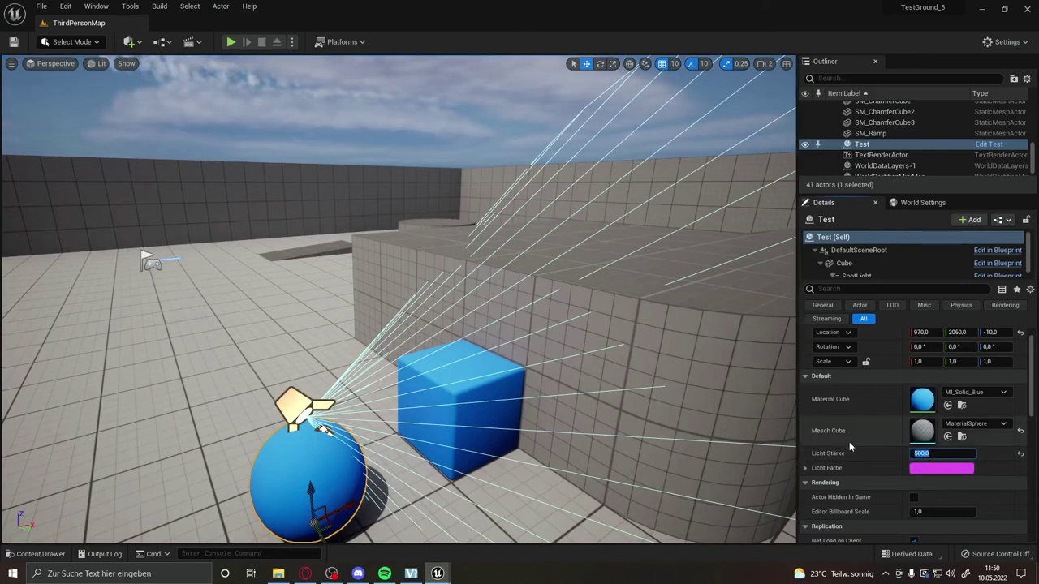
click(905, 461)
text(1000)
key(Return)
Lower the DirectionalLight's intensity to 1.0 lux, then reselect the Test sphere
scroll(896, 155, up, 2)
scroll(896, 154, up, 3)
scroll(896, 154, up, 3)
scroll(895, 152, up, 3)
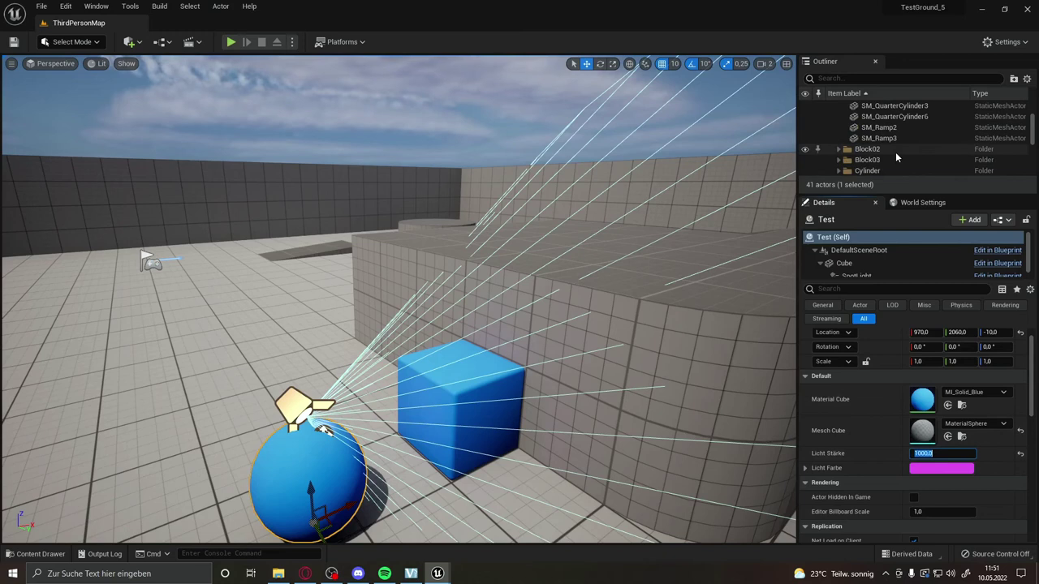
scroll(895, 152, down, 5)
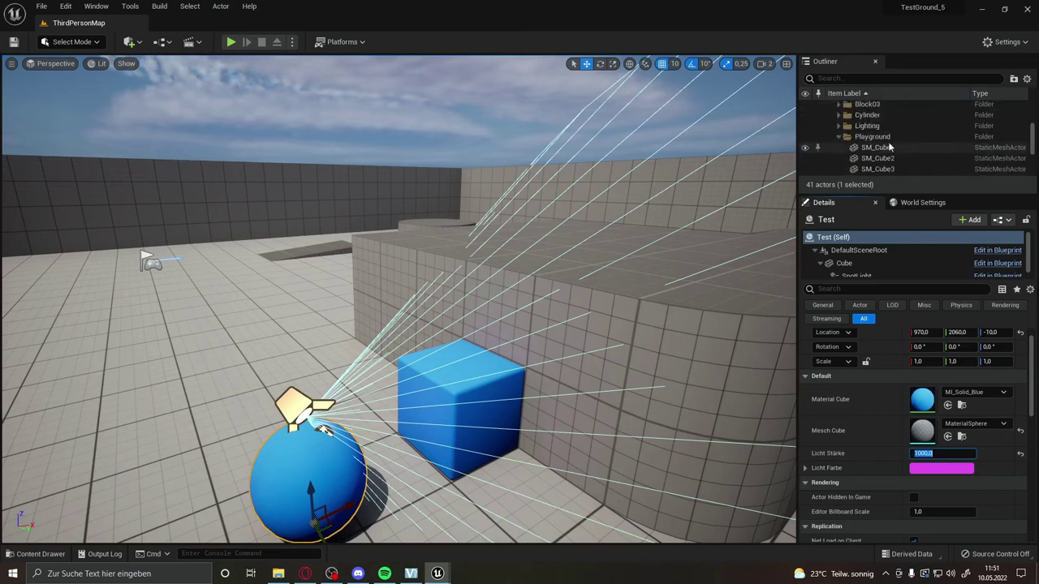
click(837, 126)
click(874, 138)
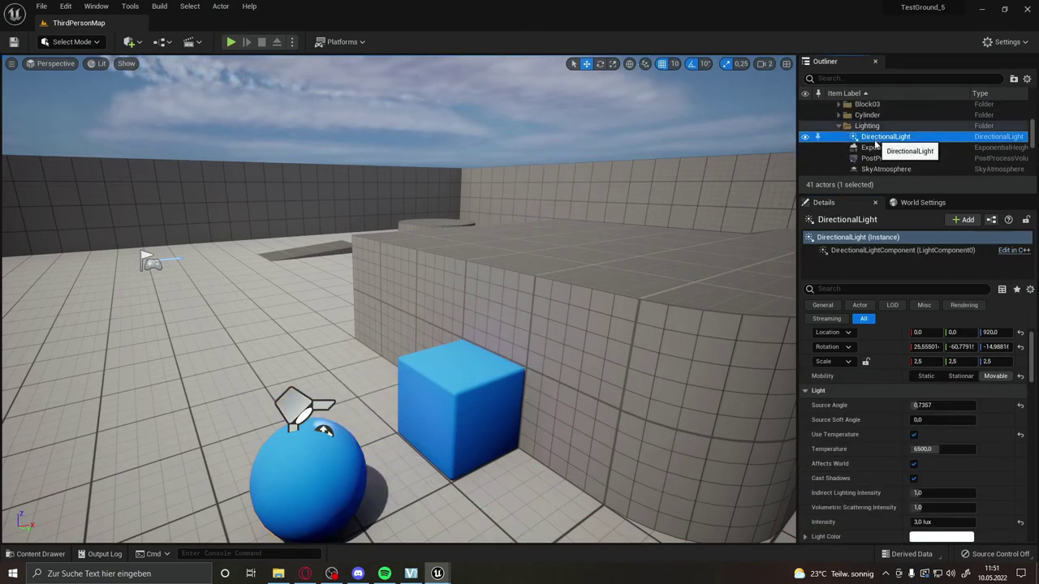
scroll(942, 479, down, 4)
click(942, 470)
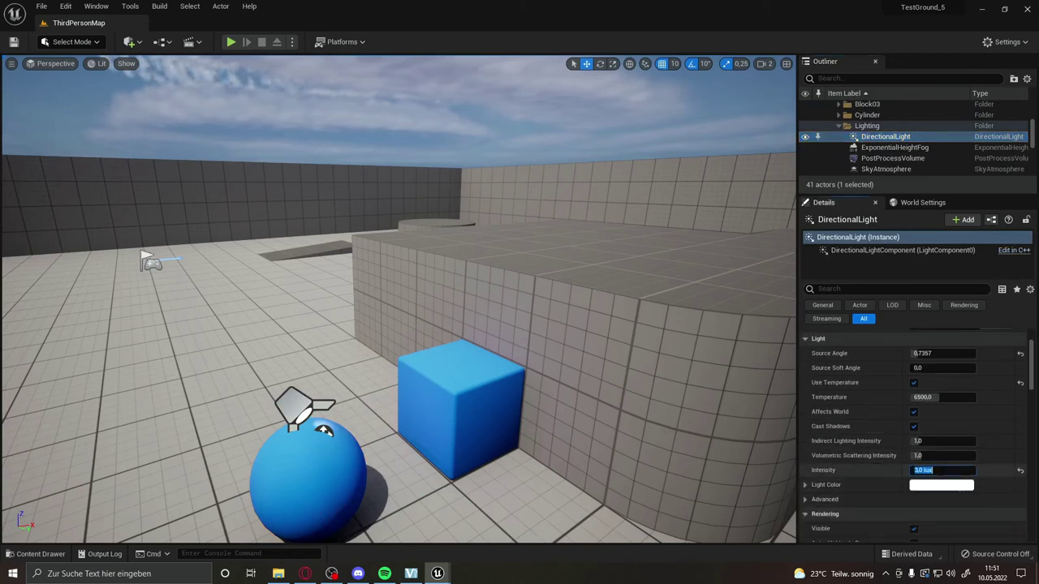
text(1)
key(Return)
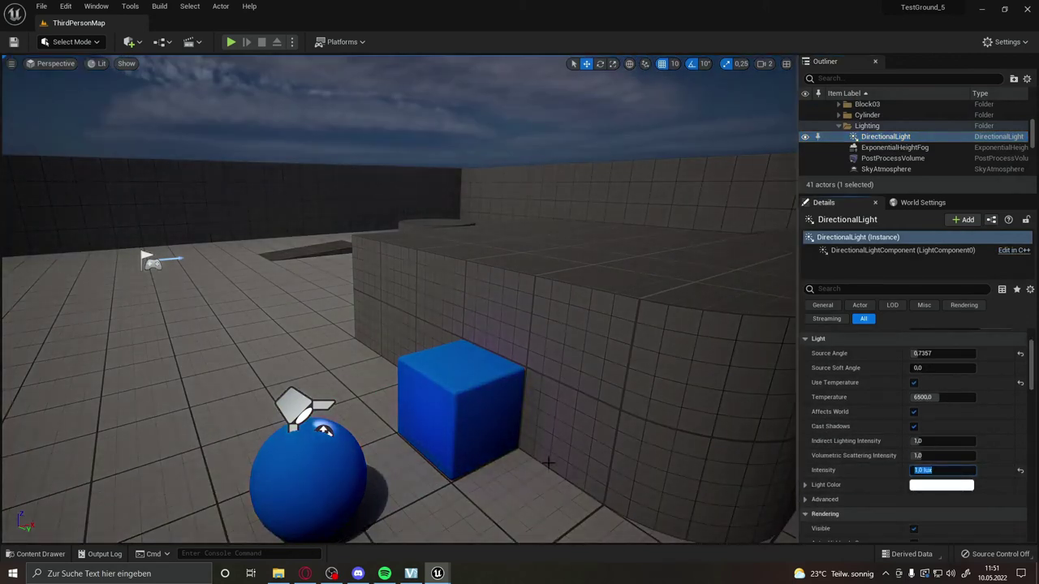
click(314, 455)
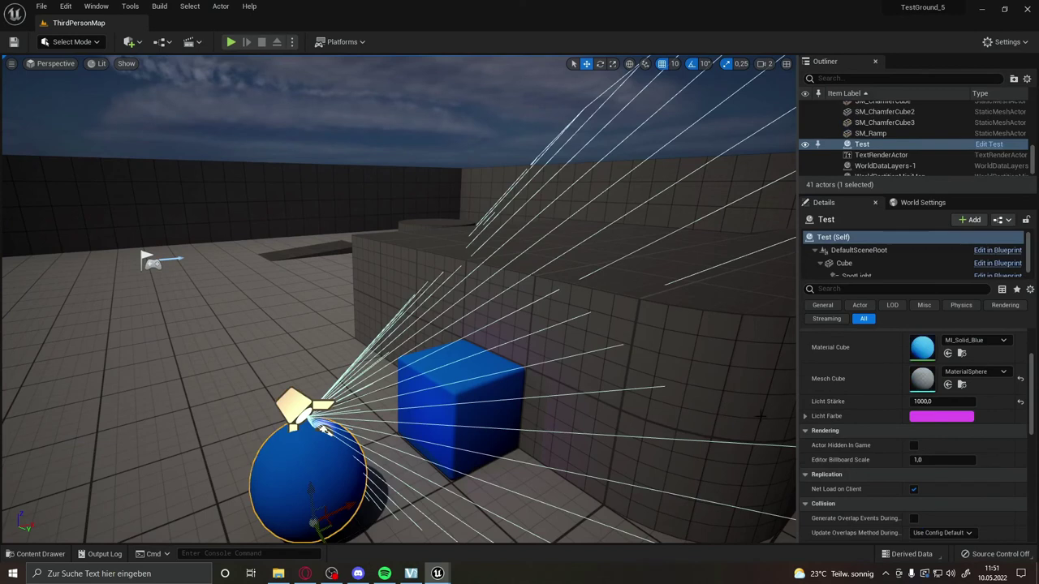
Raise the Test actor's Licht Stärke to 10000
click(923, 401)
text(10)
key(Return)
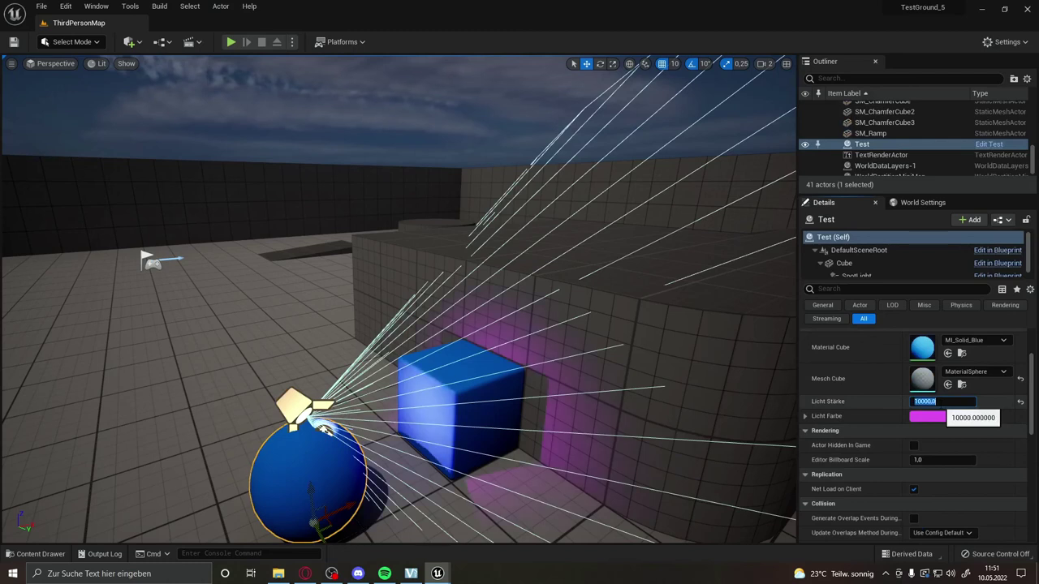
click(900, 418)
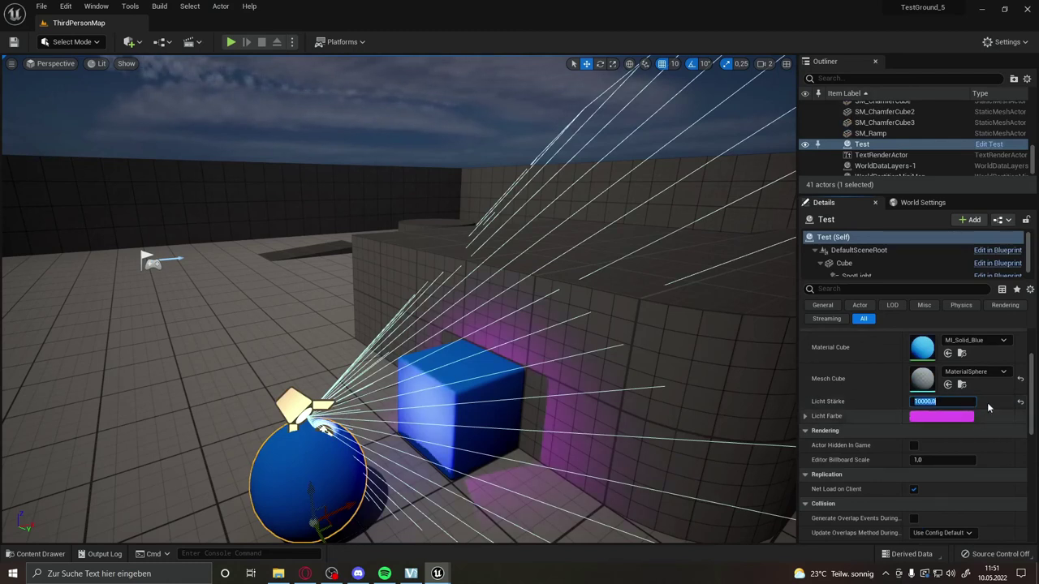
Change the Licht Farbe light colour to a soft pink
click(927, 420)
mouse_move(779, 357)
mouse_down()
mouse_move(725, 339)
mouse_move(774, 339)
mouse_up()
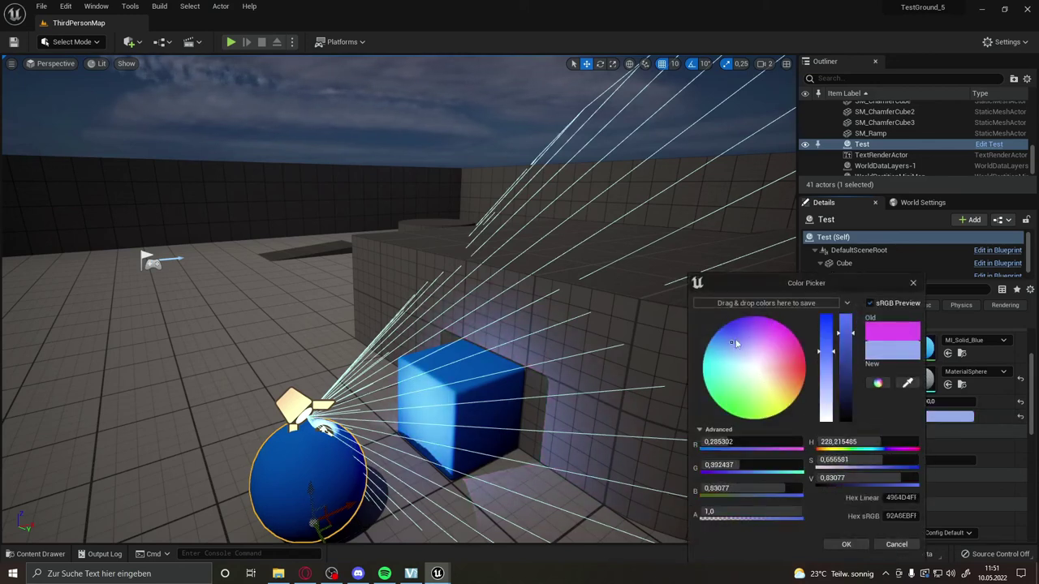
click(835, 545)
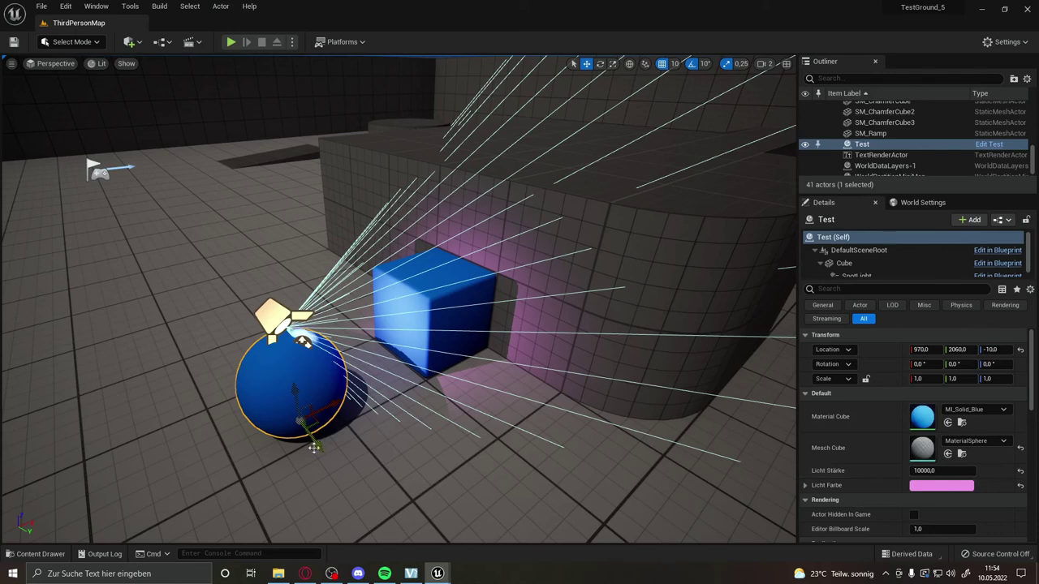
Copy the Test actor to Test2 at Y 1800 and set its Licht Farbe to lavender
alt+drag(316, 447, 236, 357)
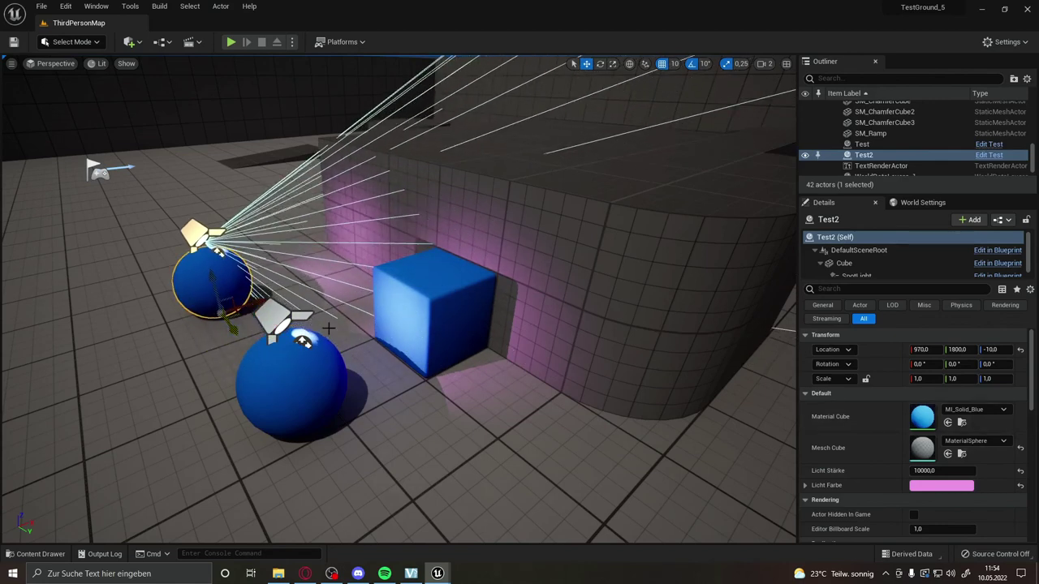
click(941, 485)
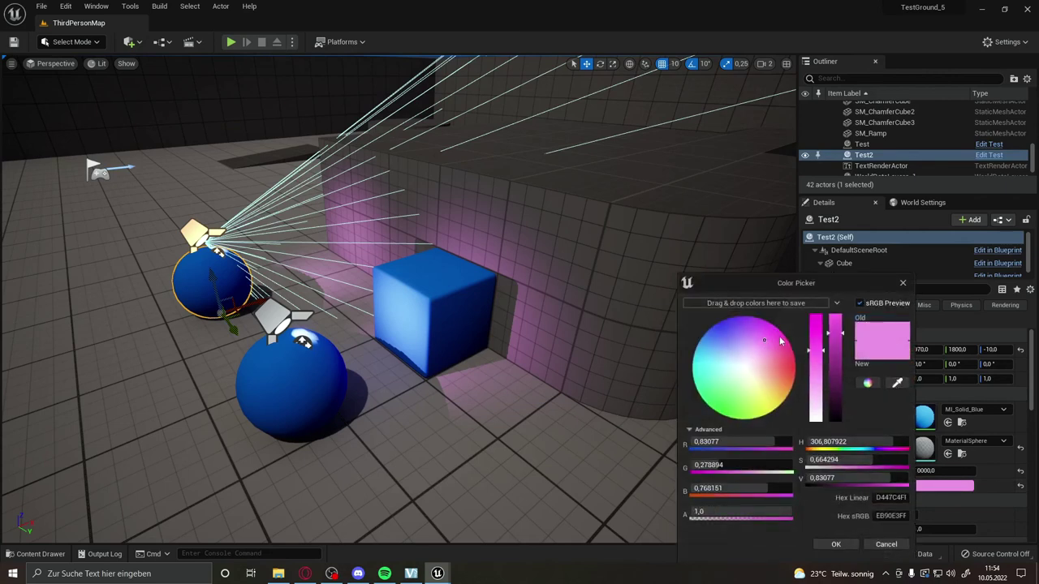
click(724, 340)
click(821, 543)
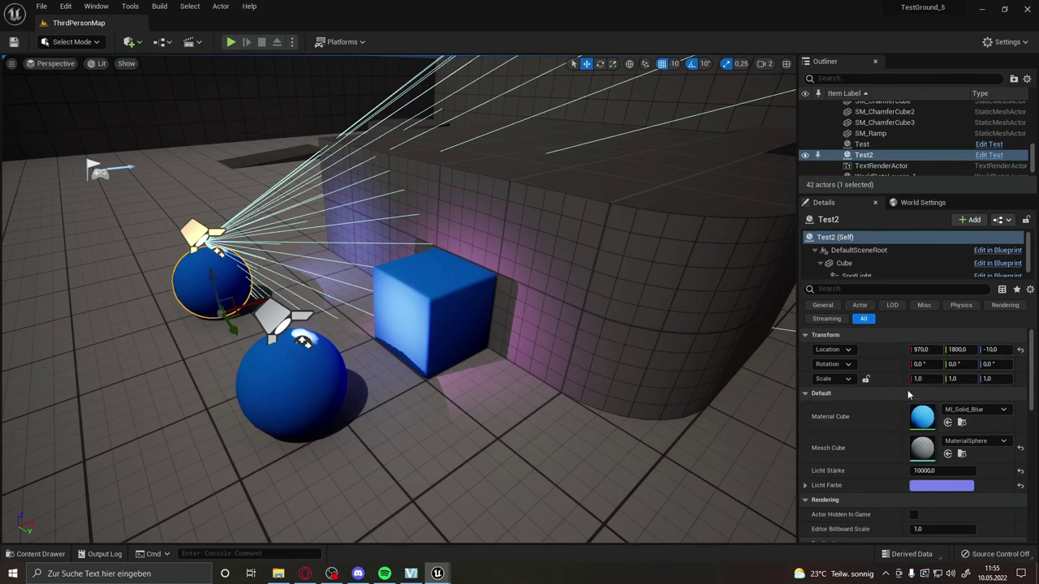
click(982, 442)
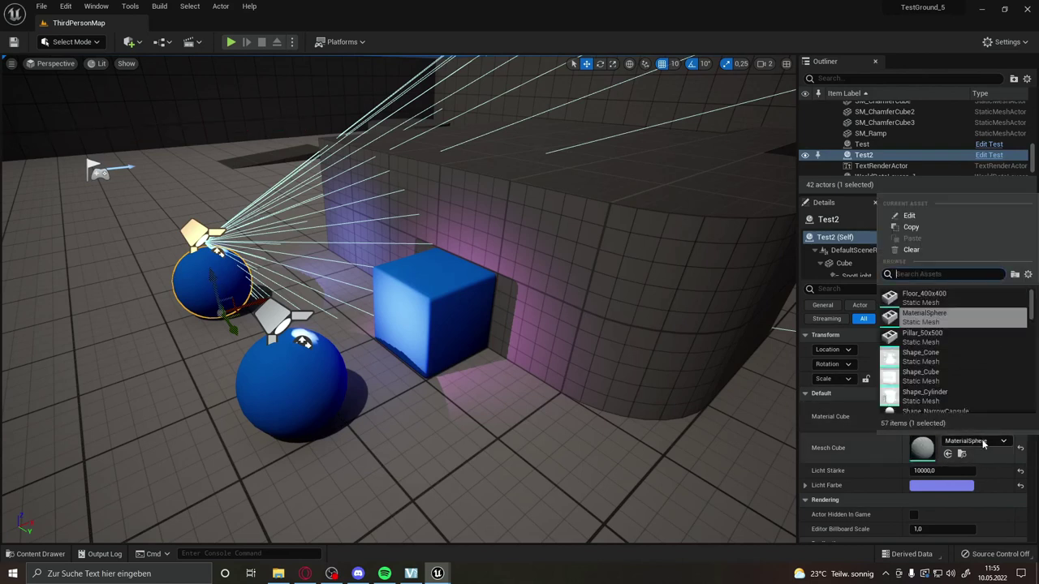
Switch Test2's mesh to Shape_Cone and orbit the view to inspect the blue cone
click(941, 361)
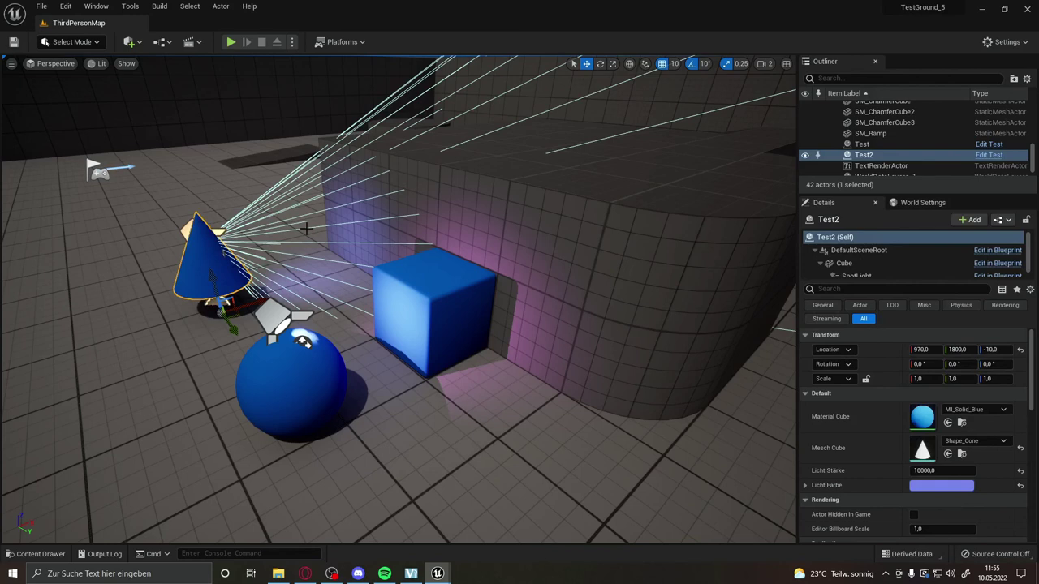
middle_drag(344, 263, 363, 287)
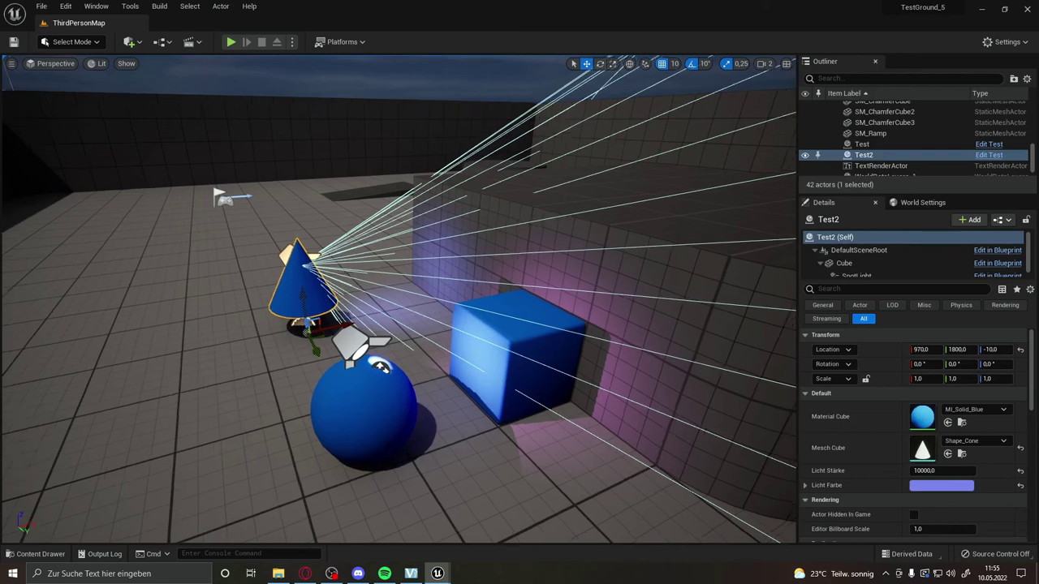
right_drag(355, 272, 405, 251)
right_drag(354, 273, 308, 300)
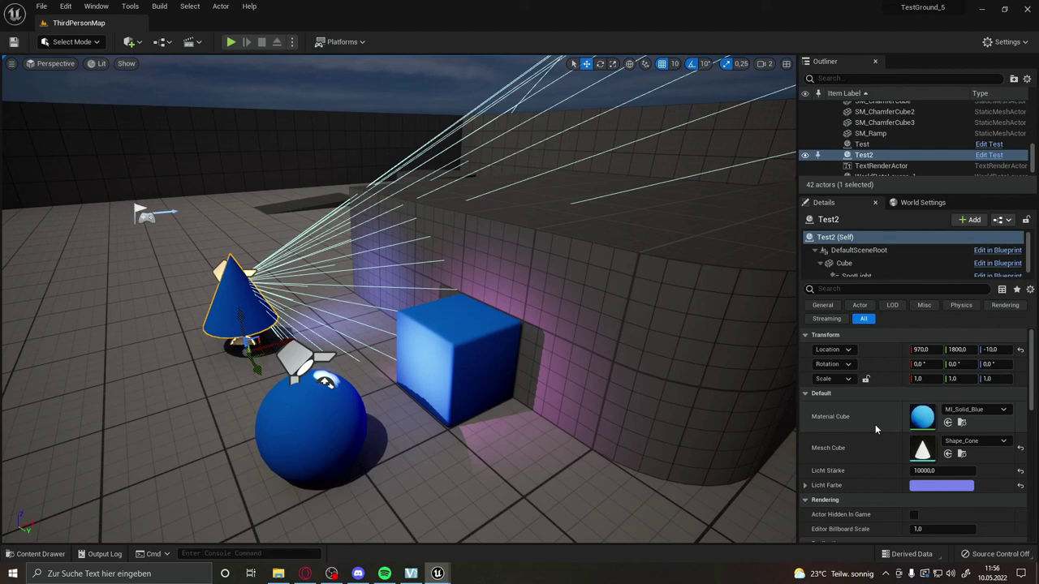
drag(429, 383, 421, 388)
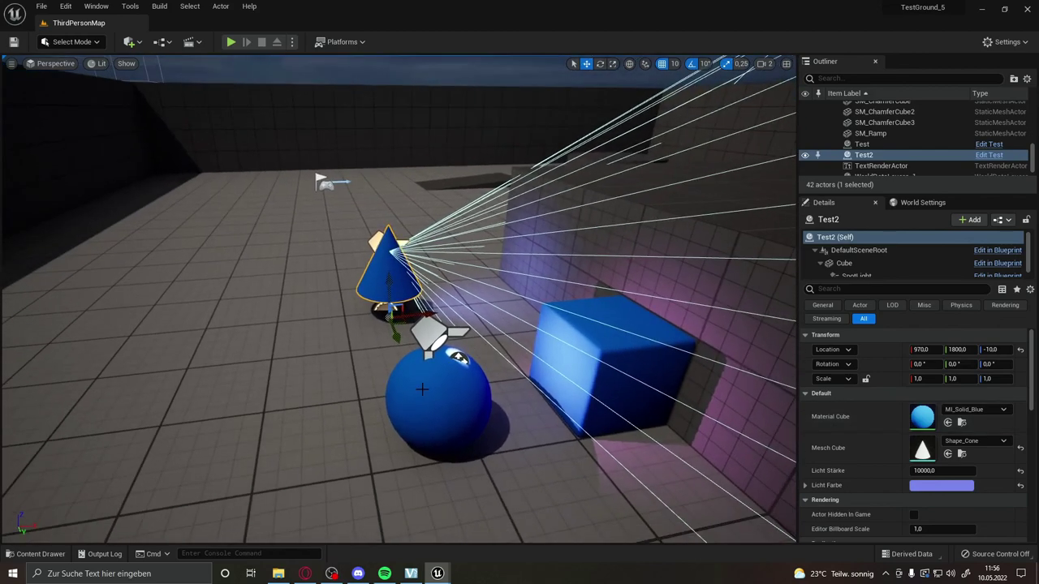